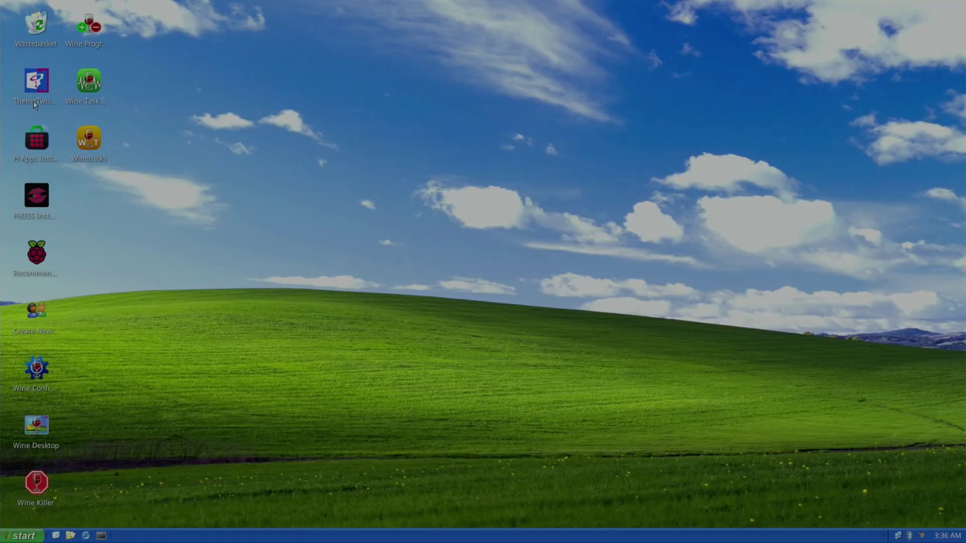
# Step: Open the theme changer and close it without changing the theme
pyautogui.doubleClick(35, 86)
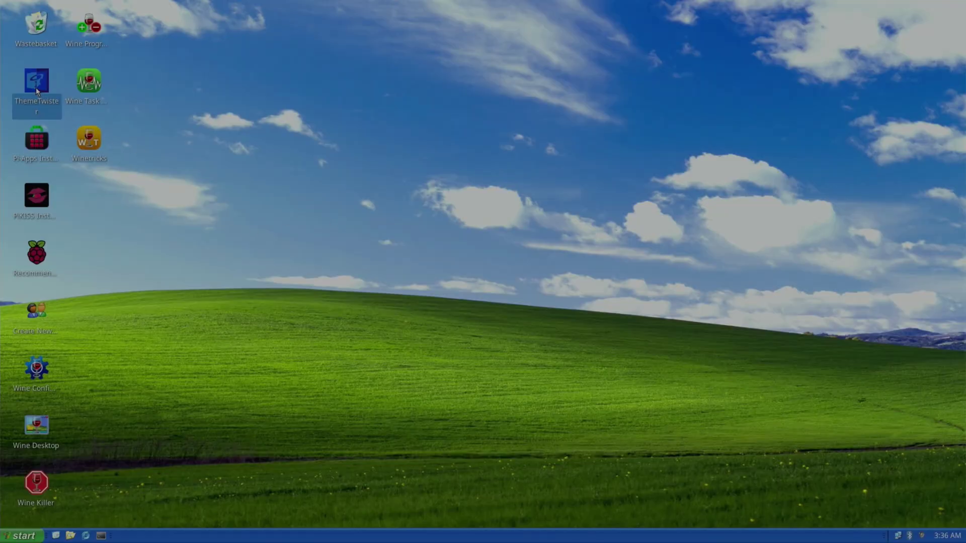
pyautogui.click(591, 422)
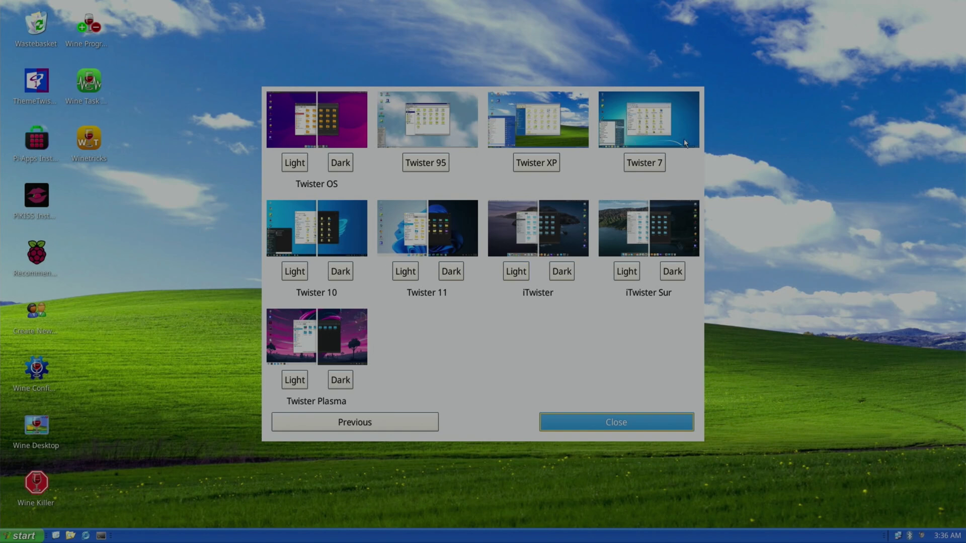
pyautogui.press('Return')
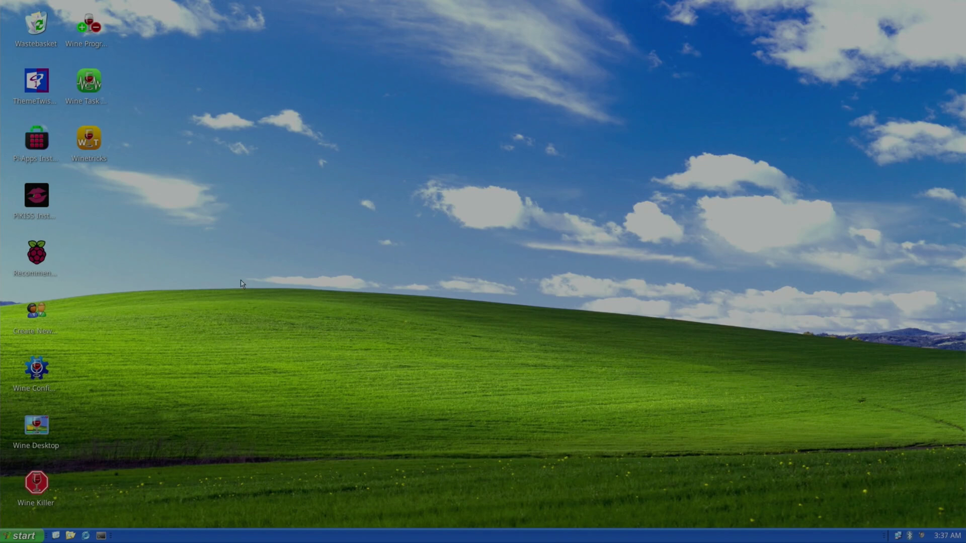
# Step: Search 'win' in the application menu and add Winetricks as a desktop shortcut
pyautogui.press('super')
pyautogui.write('win')
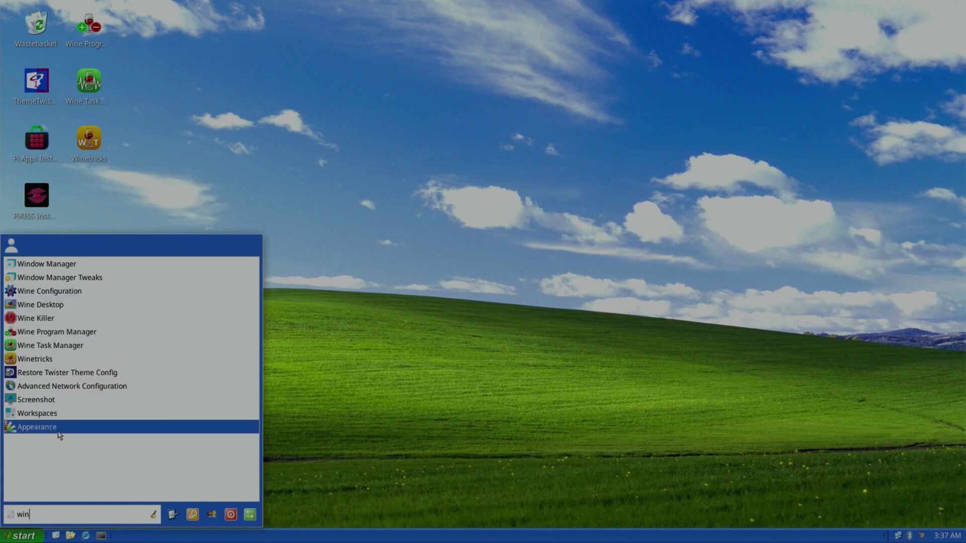
pyautogui.rightClick(45, 359)
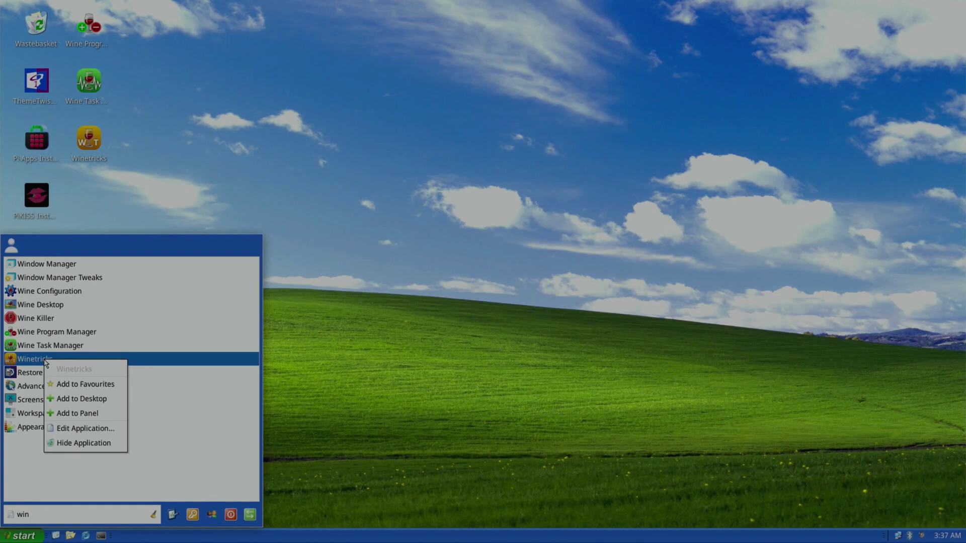
pyautogui.click(70, 396)
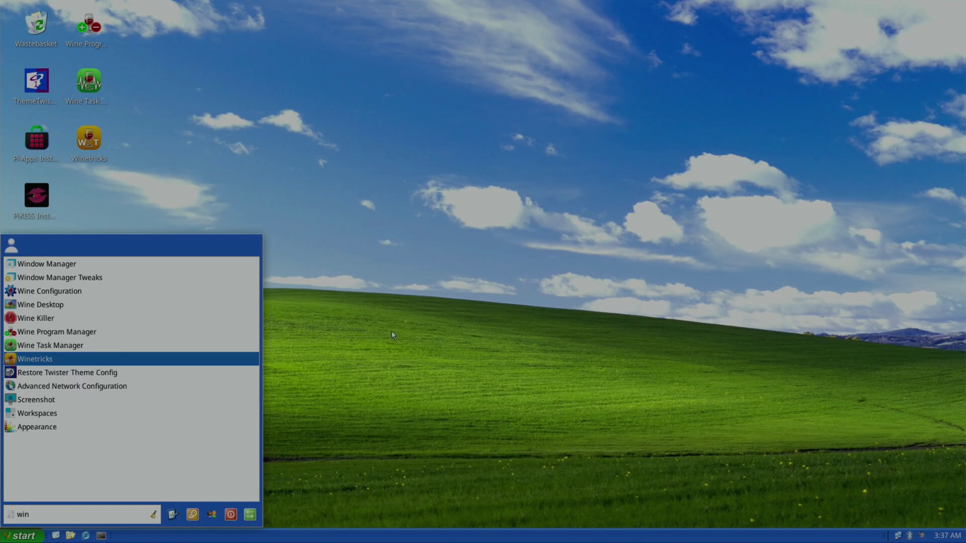
pyautogui.click(315, 194)
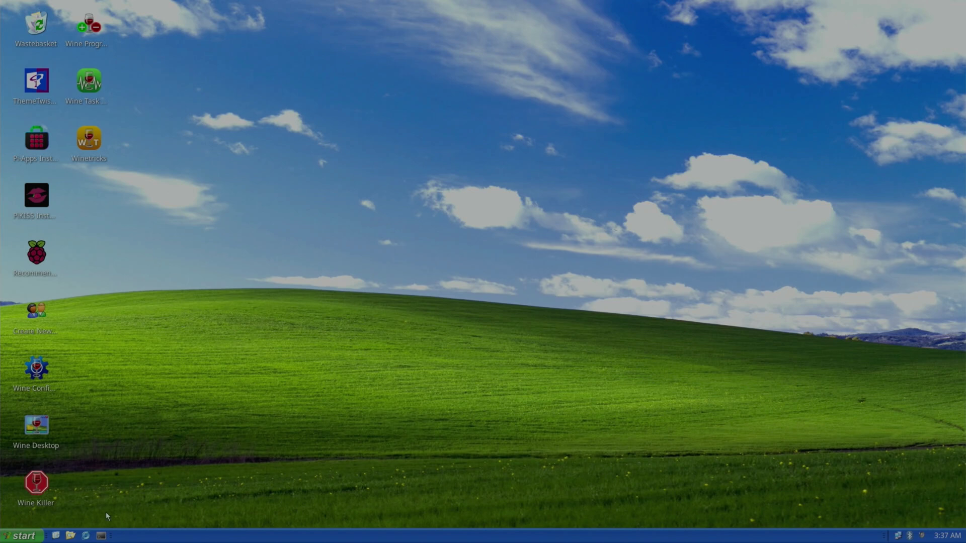
pyautogui.click(70, 537)
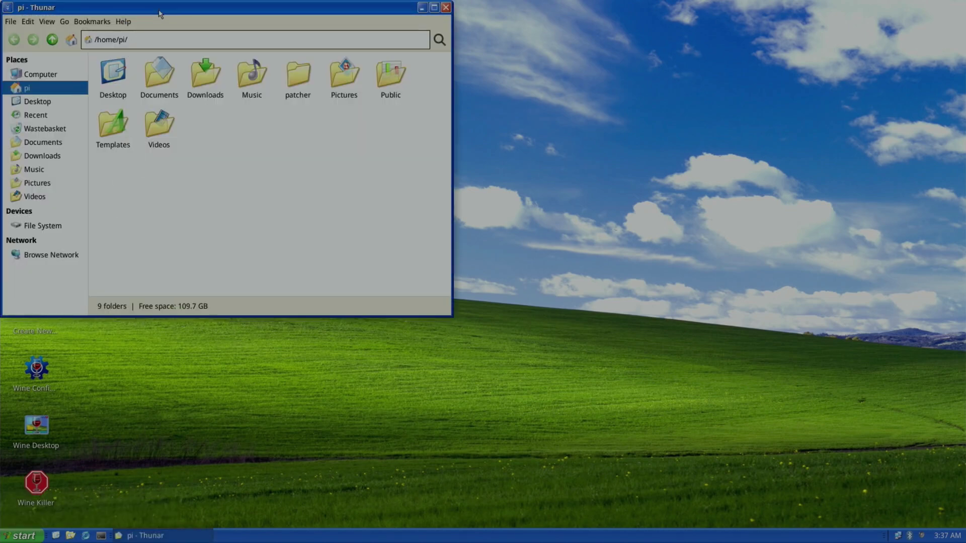
pyautogui.moveTo(155, 7); pyautogui.dragTo(421, 88)
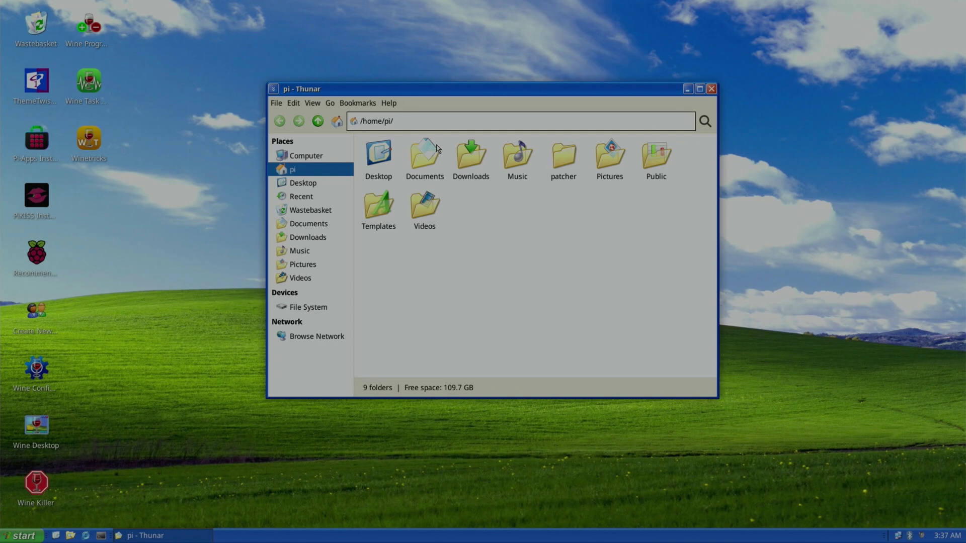
pyautogui.doubleClick(433, 168)
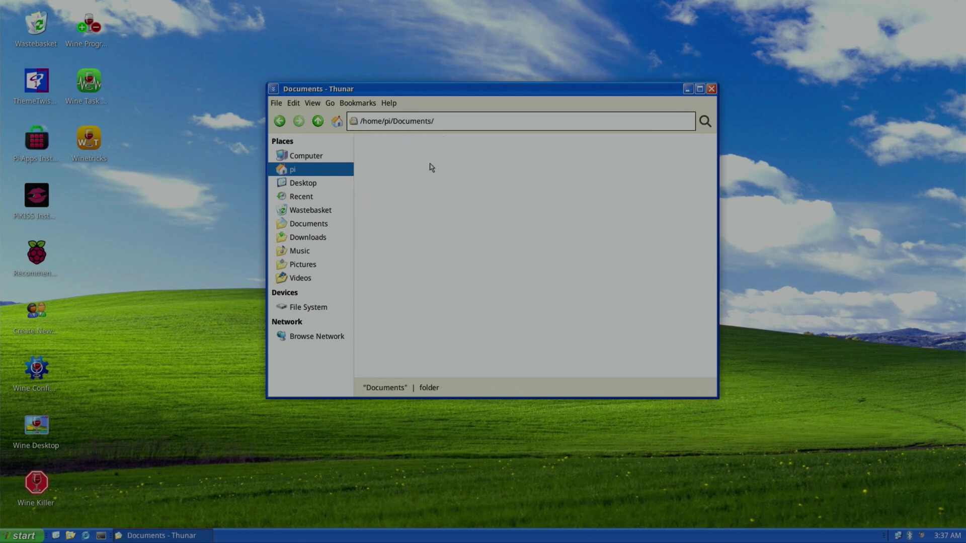
pyautogui.doubleClick(430, 161)
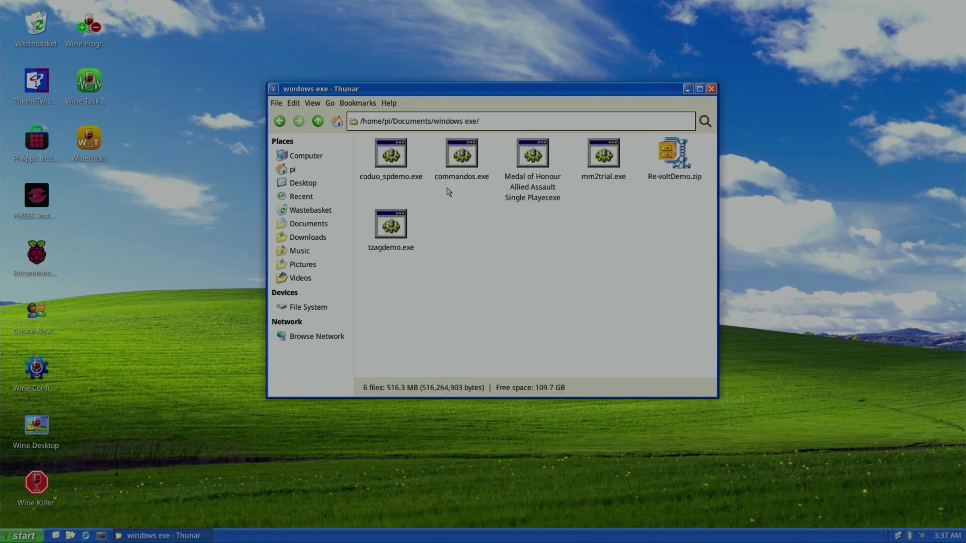
pyautogui.click(711, 89)
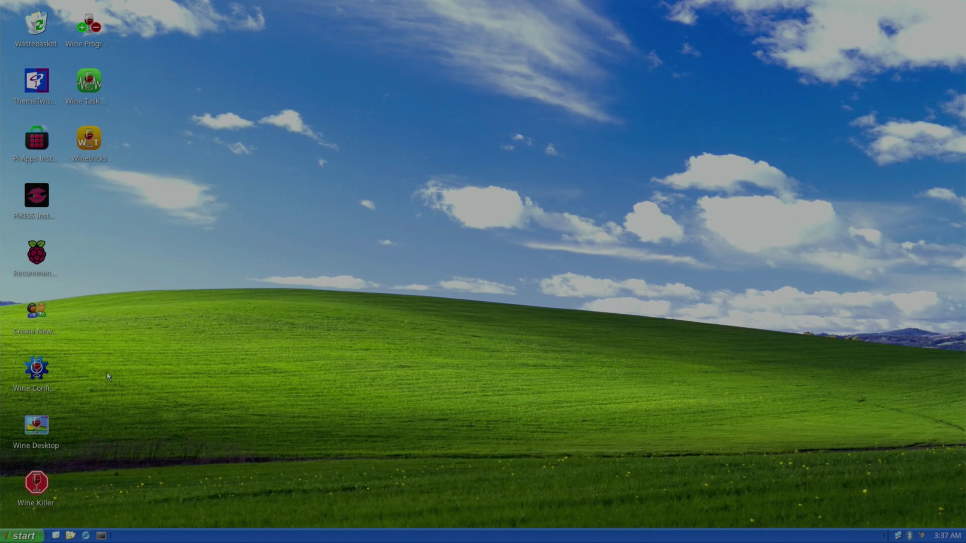
# Step: Launch and centre Wine Configuration, then scroll Wikipedia's Windows versions table to Windows XP
pyautogui.doubleClick(38, 370)
pyautogui.moveTo(92, 6); pyautogui.dragTo(406, 44)
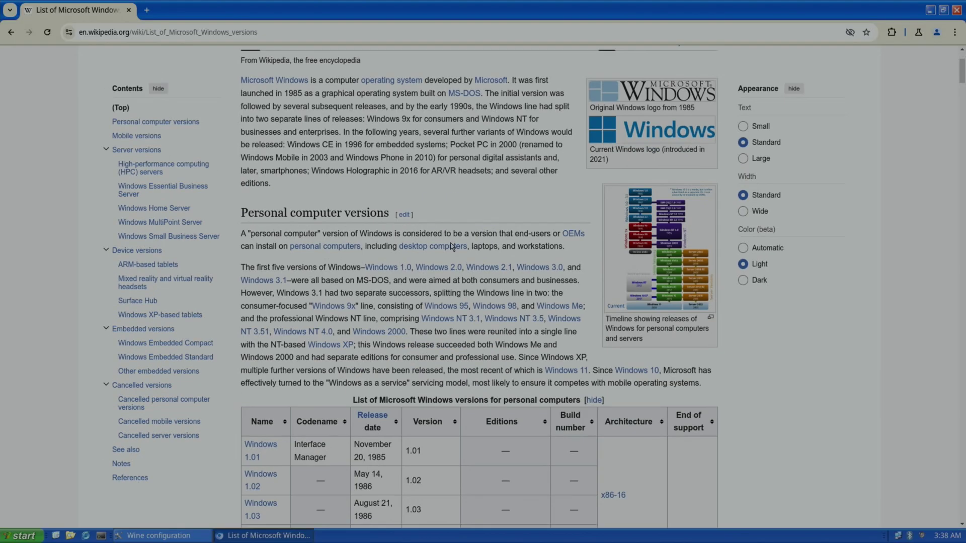
pyautogui.scroll(-6, 450, 252)
pyautogui.scroll(-8, 450, 251)
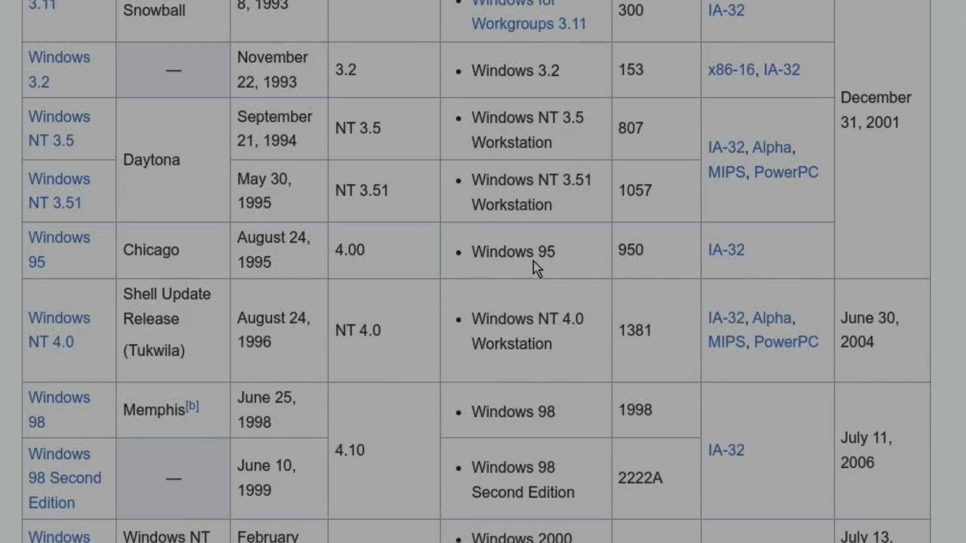
pyautogui.scroll(-5, 534, 261)
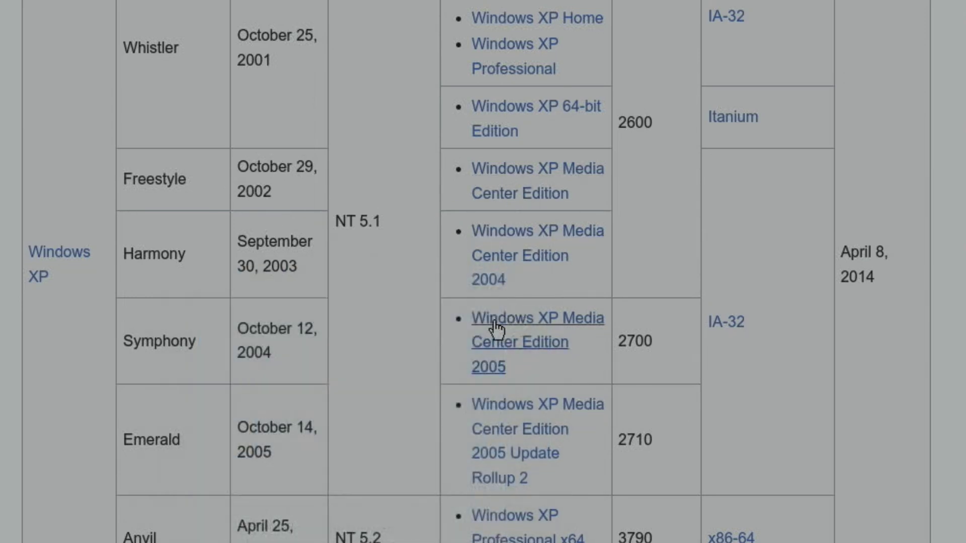
pyautogui.scroll(-4, 496, 330)
pyautogui.scroll(-2, 494, 322)
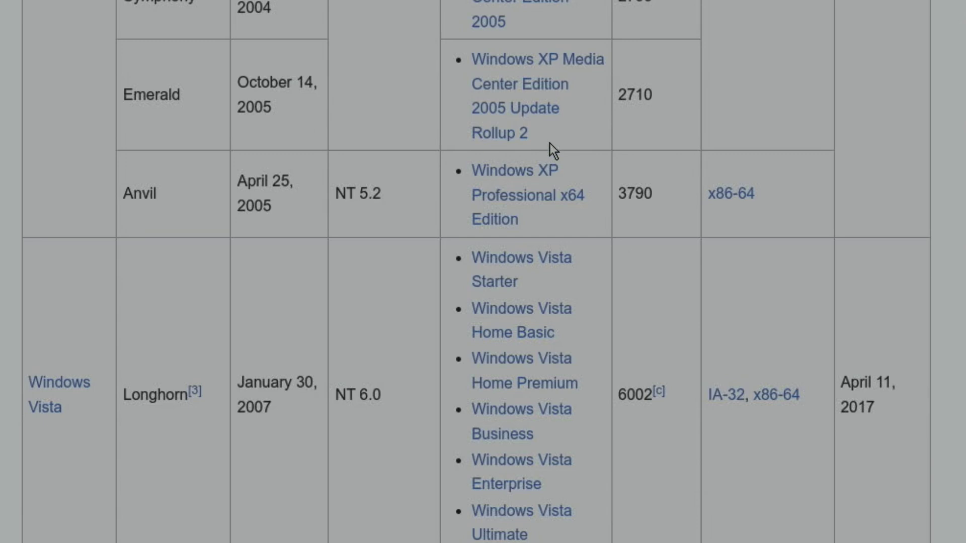
pyautogui.moveTo(516, 270)
pyautogui.scroll(-4, 517, 271)
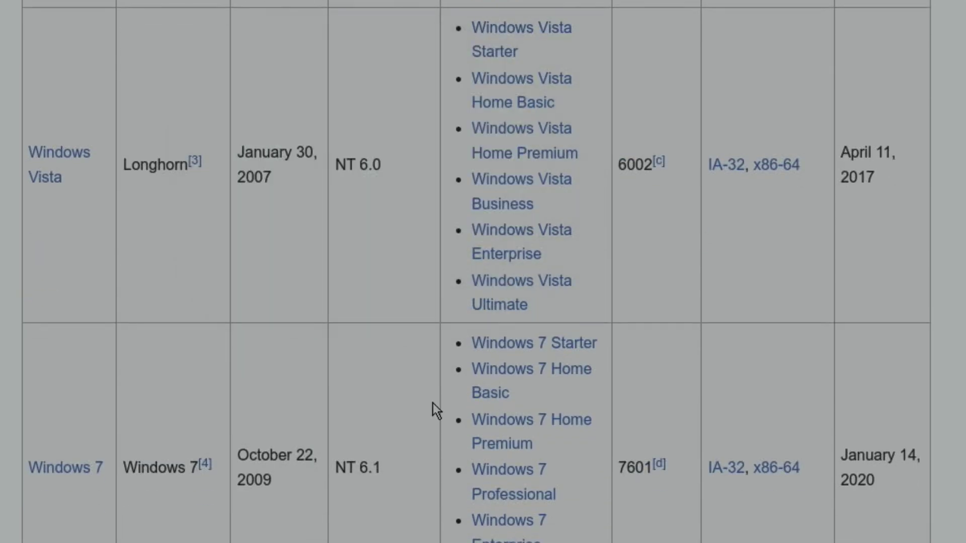
pyautogui.scroll(6, 432, 403)
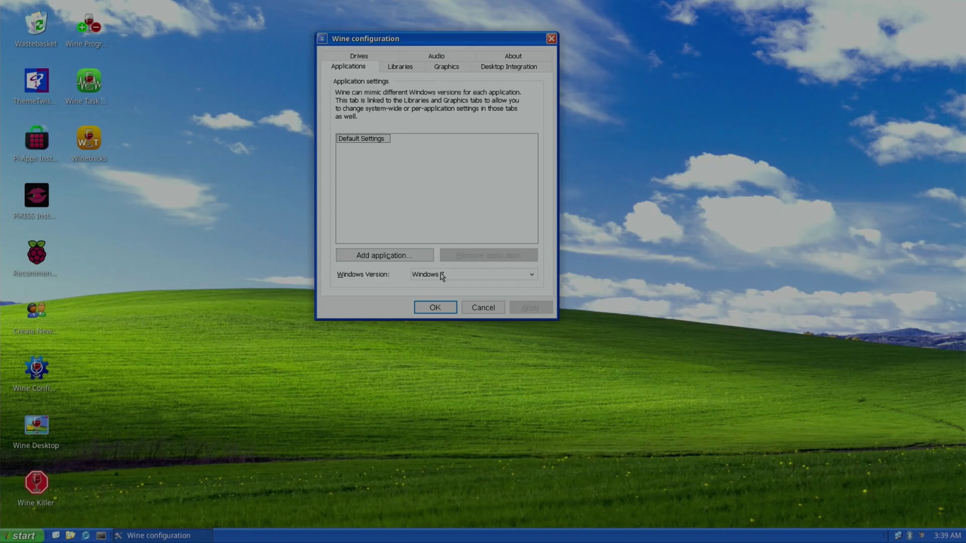
# Step: Set Wine's emulated Windows version to Windows XP, apply it, and close the settings
pyautogui.click(441, 274)
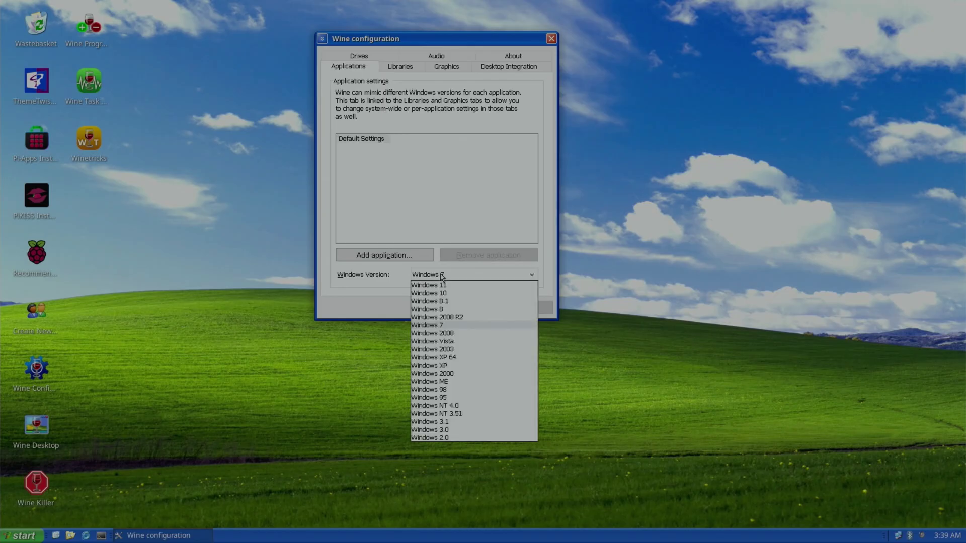
pyautogui.click(431, 366)
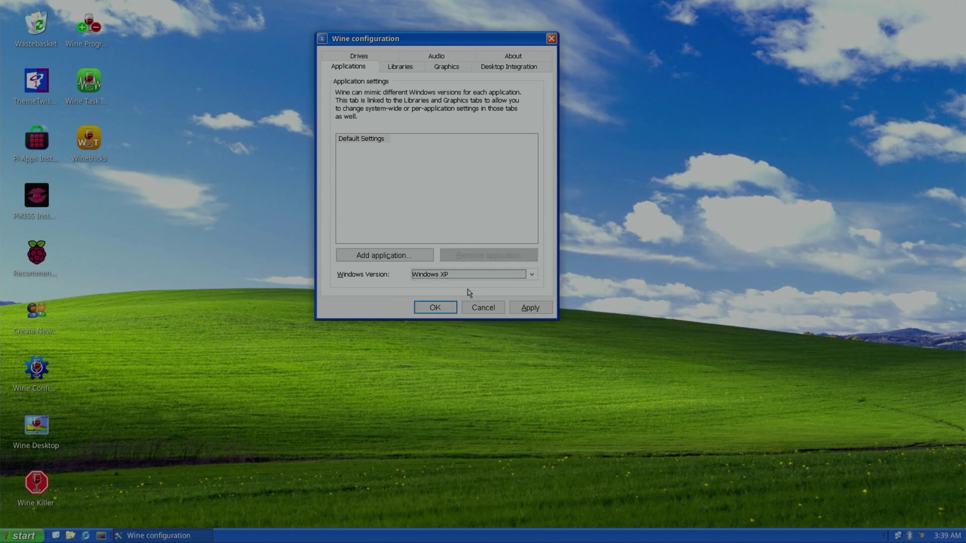
pyautogui.click(523, 308)
pyautogui.click(434, 308)
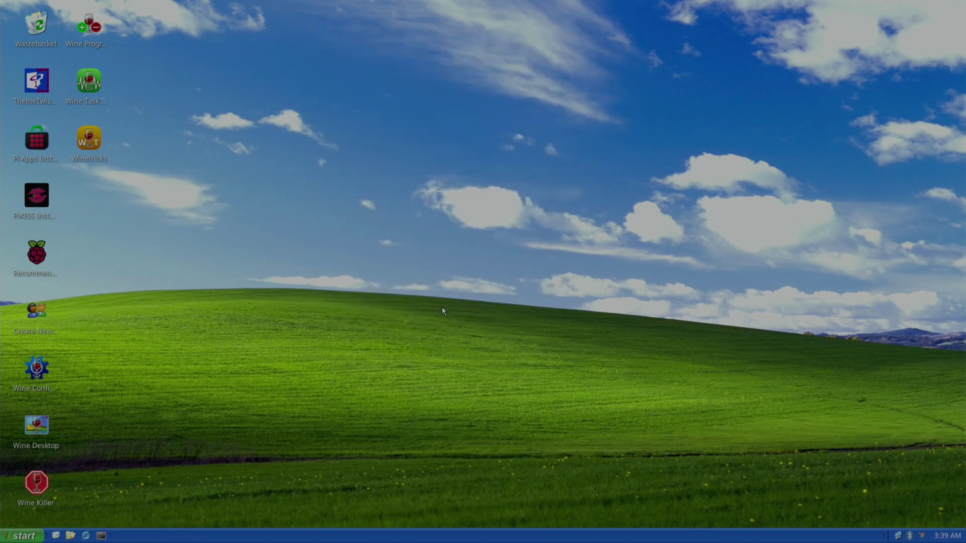
# Step: Launch Winetricks and dismiss the 64-bit WINEPREFIX and wow64 mode warnings
pyautogui.doubleClick(87, 144)
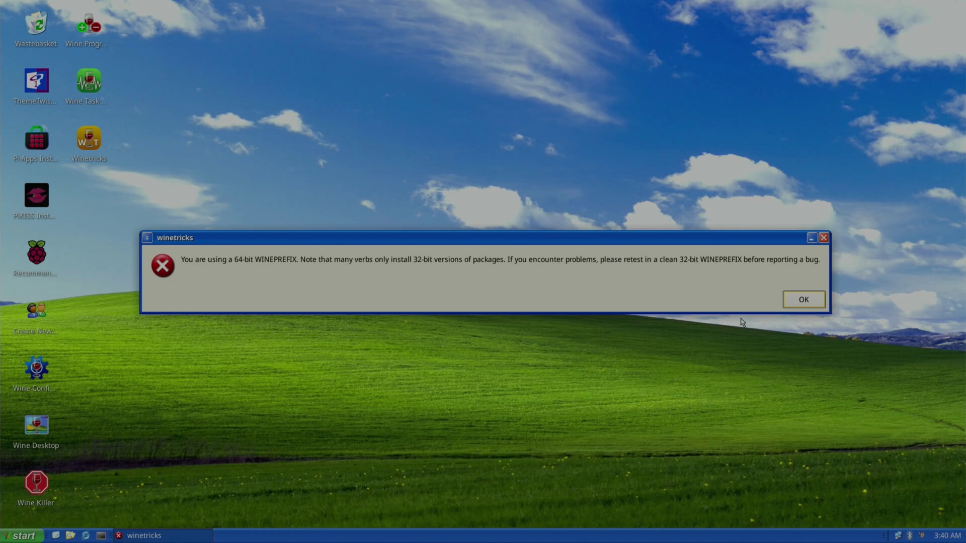
pyautogui.click(802, 301)
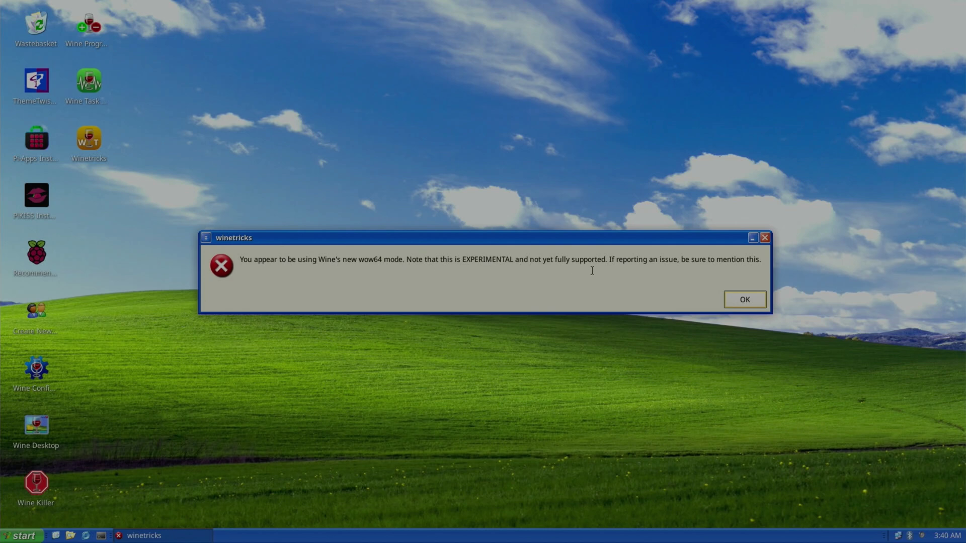
pyautogui.click(744, 301)
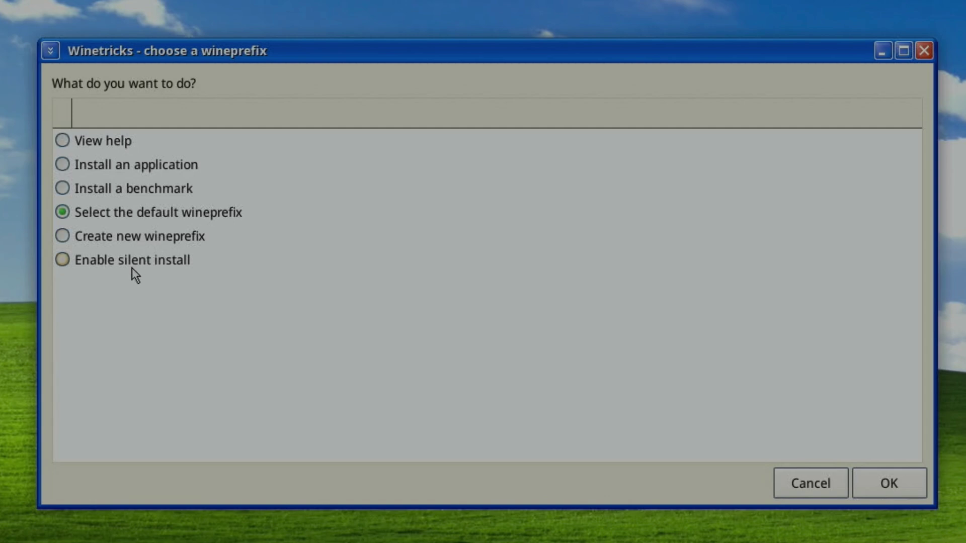
# Step: Choose to install an application and scroll the package list to winamp, winrar and wme9
pyautogui.click(62, 166)
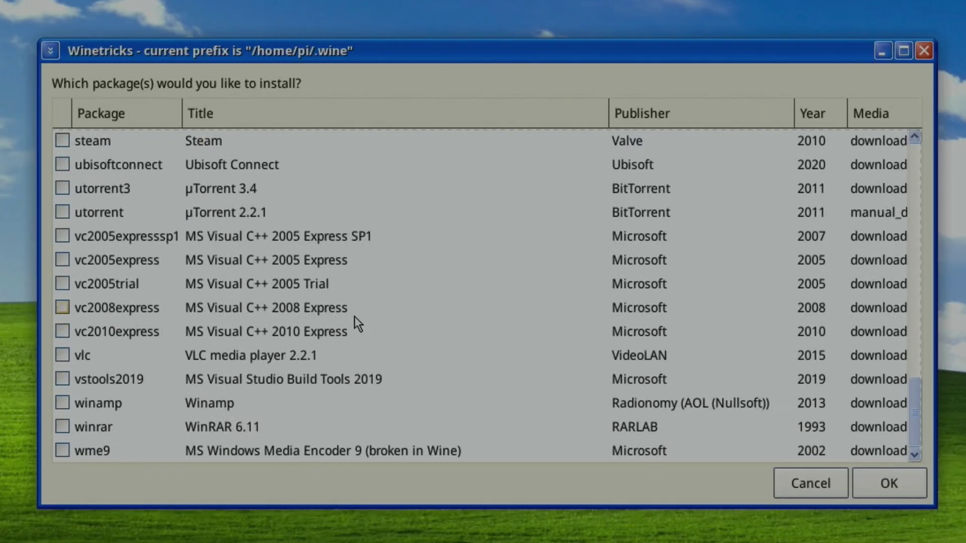
pyautogui.scroll(15, 354, 316)
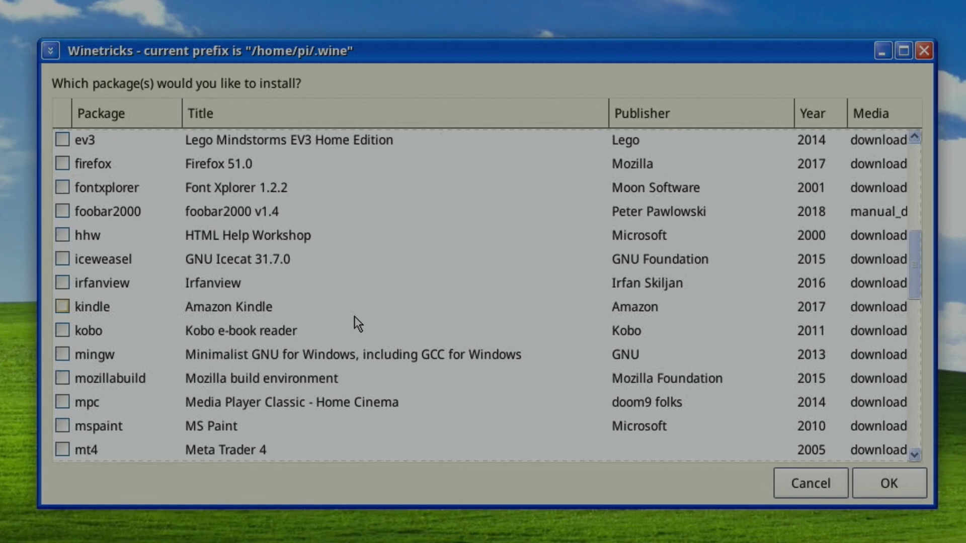
pyautogui.scroll(3, 354, 316)
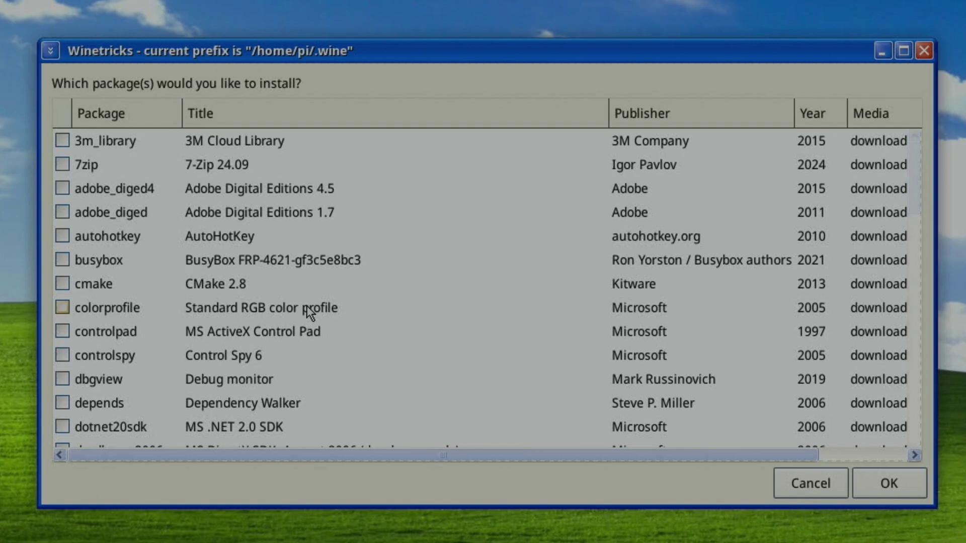
pyautogui.scroll(-15, 358, 348)
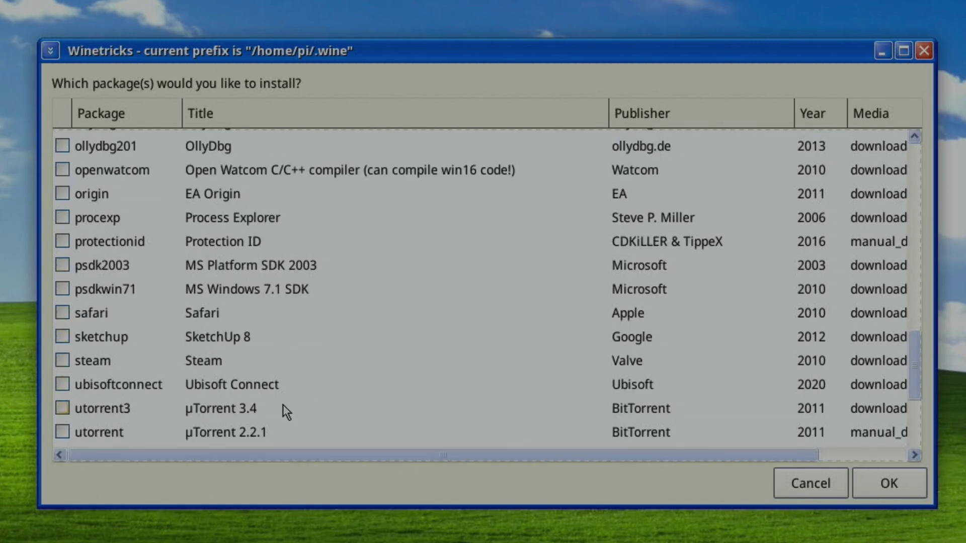
pyautogui.scroll(-4, 282, 404)
pyautogui.scroll(-2, 283, 404)
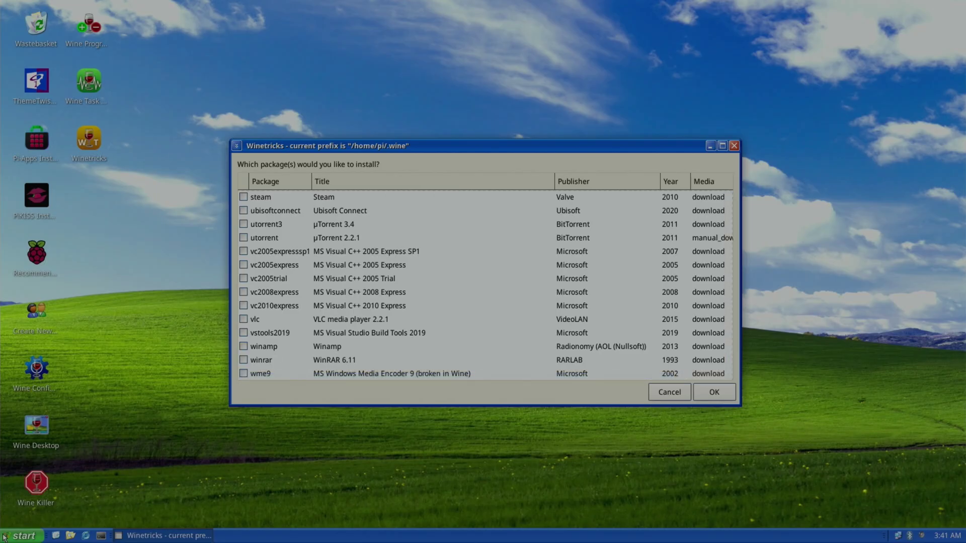
# Step: Search the application menu for 'win', then 'stea', and dismiss it
pyautogui.click(4, 537)
pyautogui.write('win')
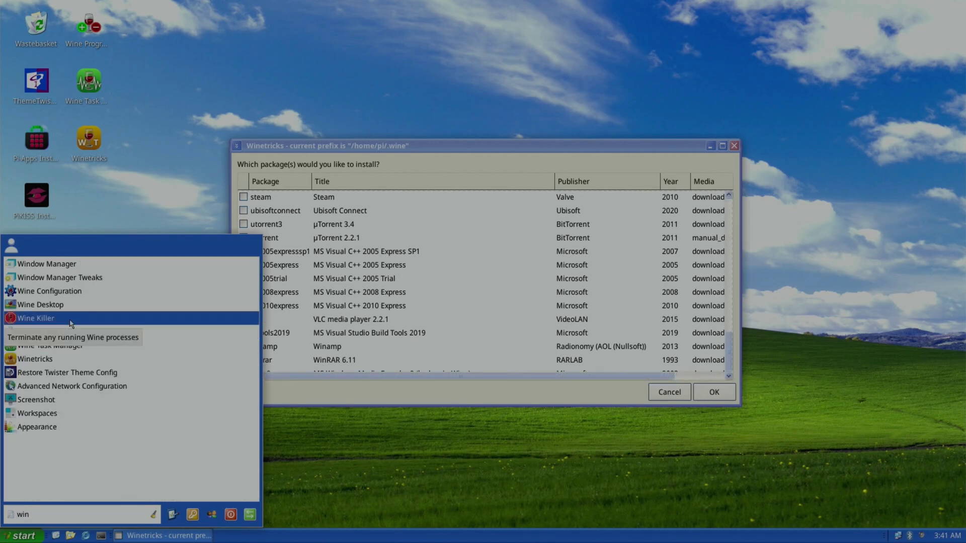
pyautogui.press('BackSpace')
pyautogui.press('BackSpace')
pyautogui.press('BackSpace')
pyautogui.write('stea')
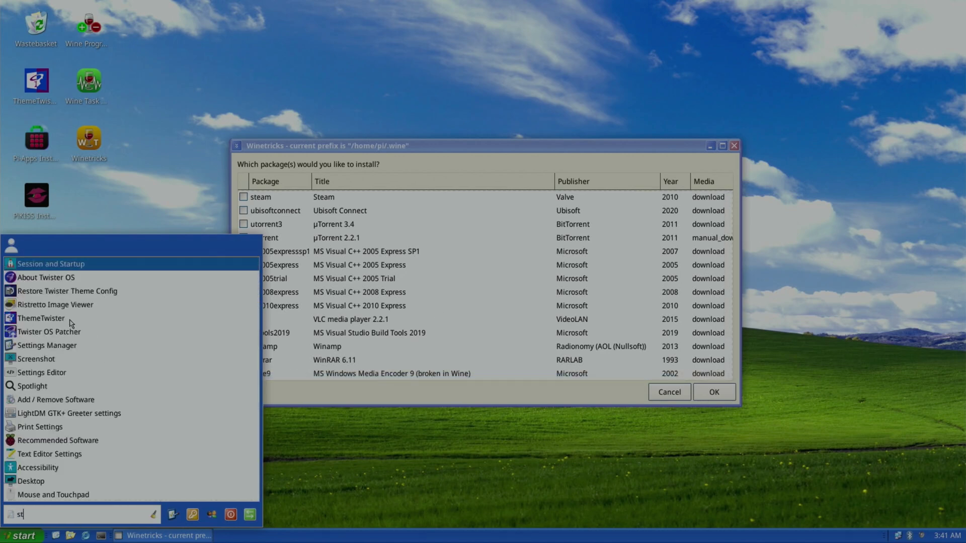
pyautogui.click(303, 389)
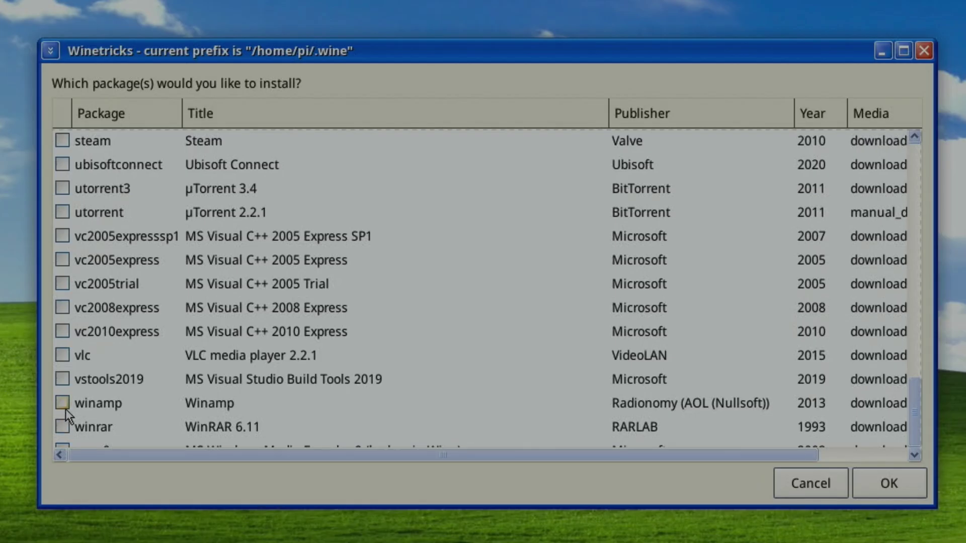
# Step: Tick the winamp package, confirm the install, and acknowledge the information notice
pyautogui.click(63, 405)
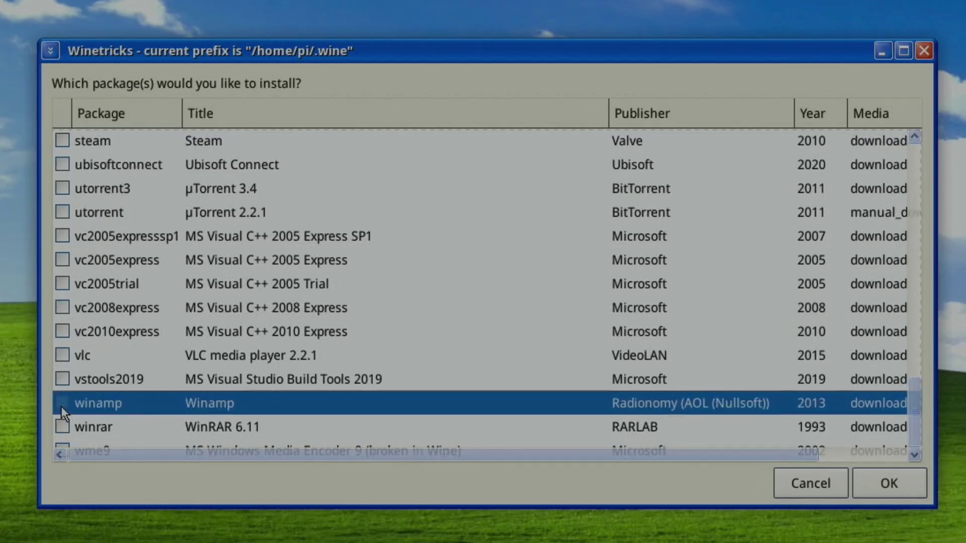
pyautogui.click(884, 483)
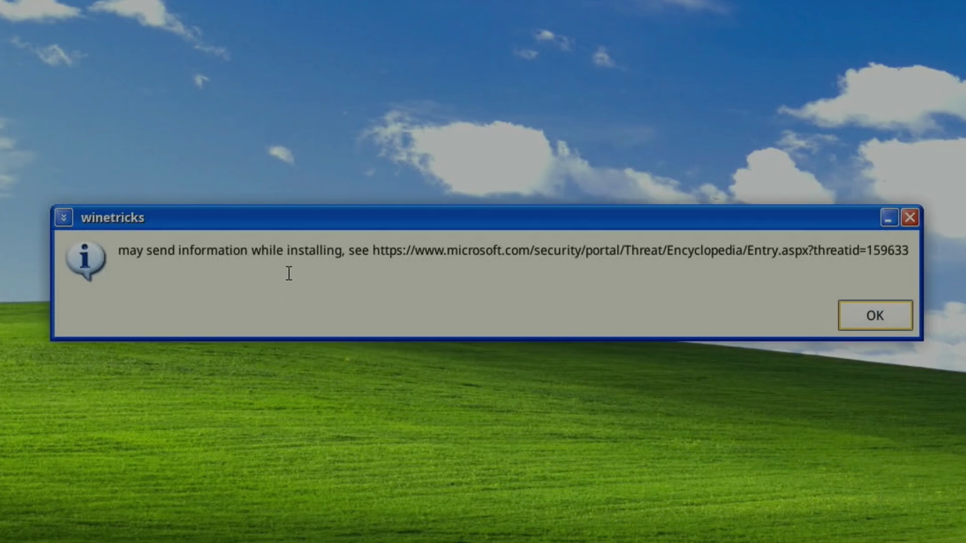
pyautogui.click(874, 317)
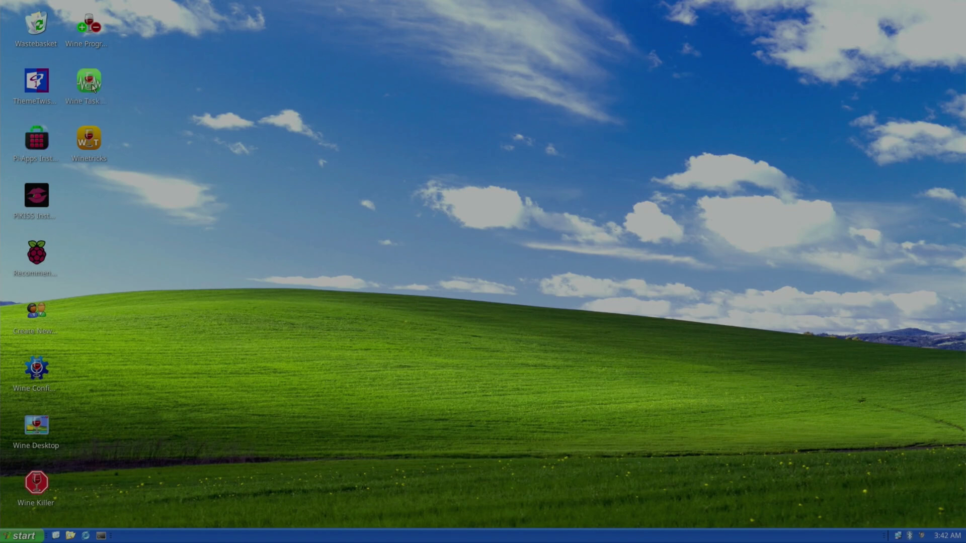
# Step: Review running processes and CPU and memory usage in Wine Task Manager
pyautogui.click(231, 46)
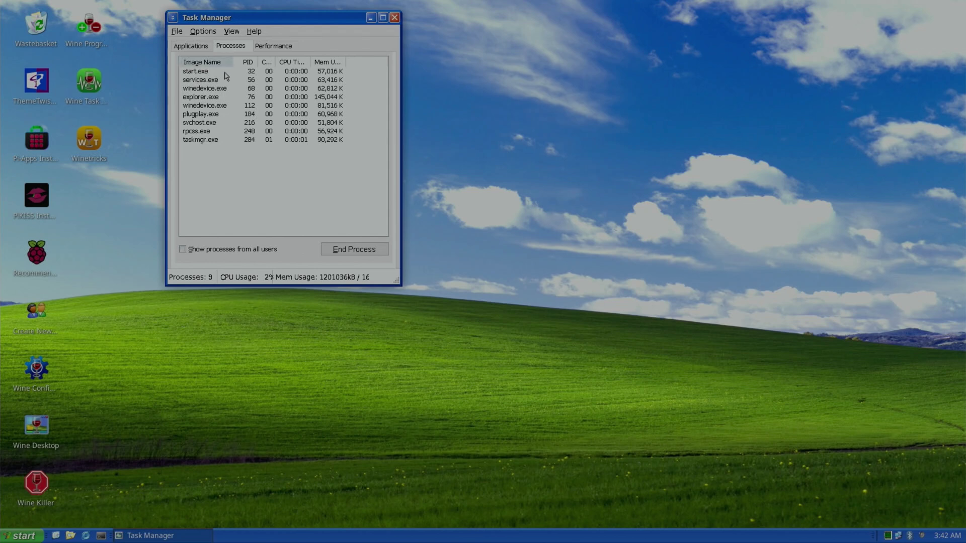
pyautogui.doubleClick(270, 48)
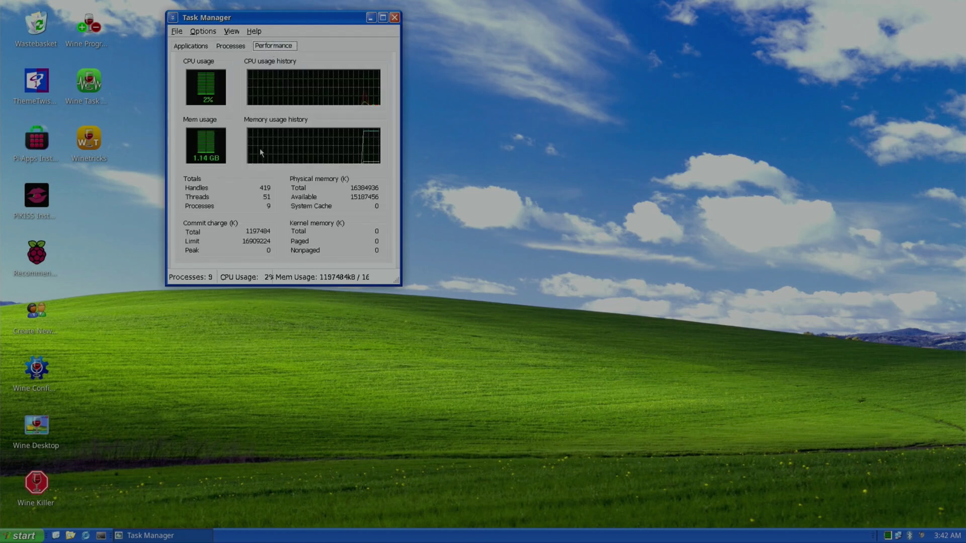
pyautogui.click(197, 31)
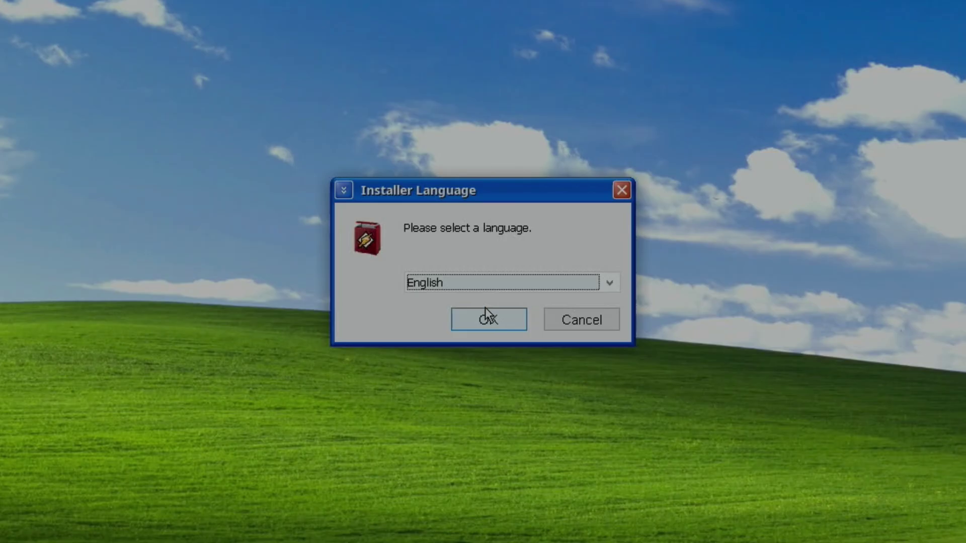
# Step: Move the wineprefix window aside and raise the Installer Language prompt higher up
pyautogui.click(496, 320)
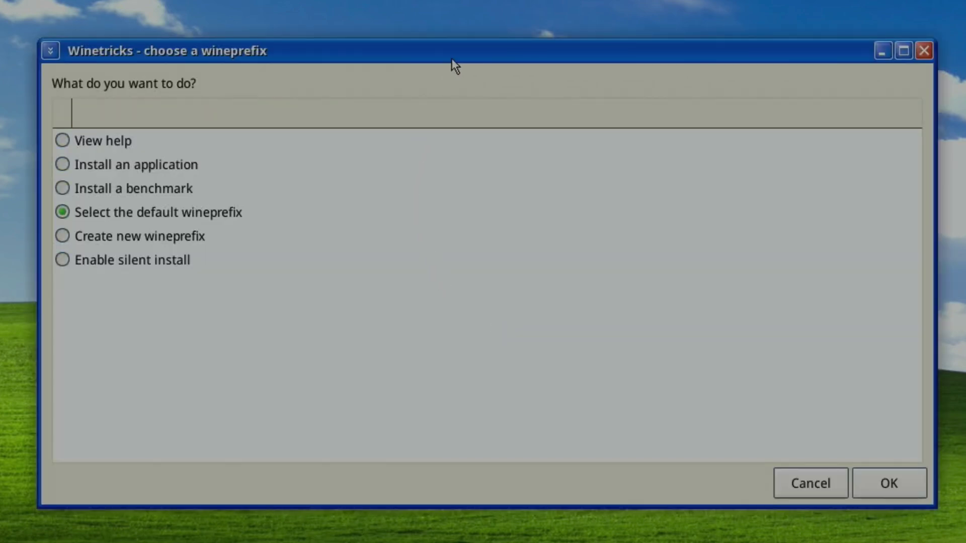
pyautogui.moveTo(451, 58); pyautogui.dragTo(541, 325)
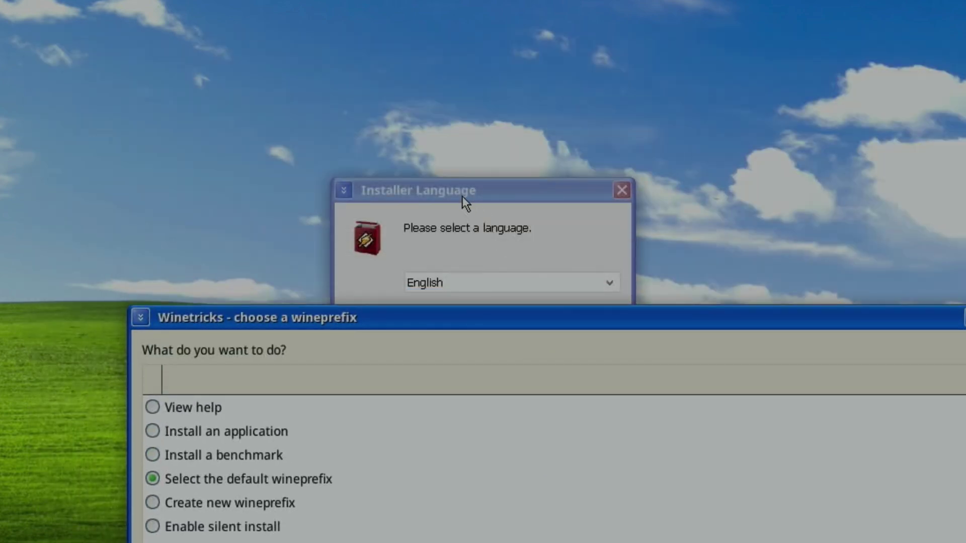
pyautogui.moveTo(463, 196); pyautogui.dragTo(393, 65)
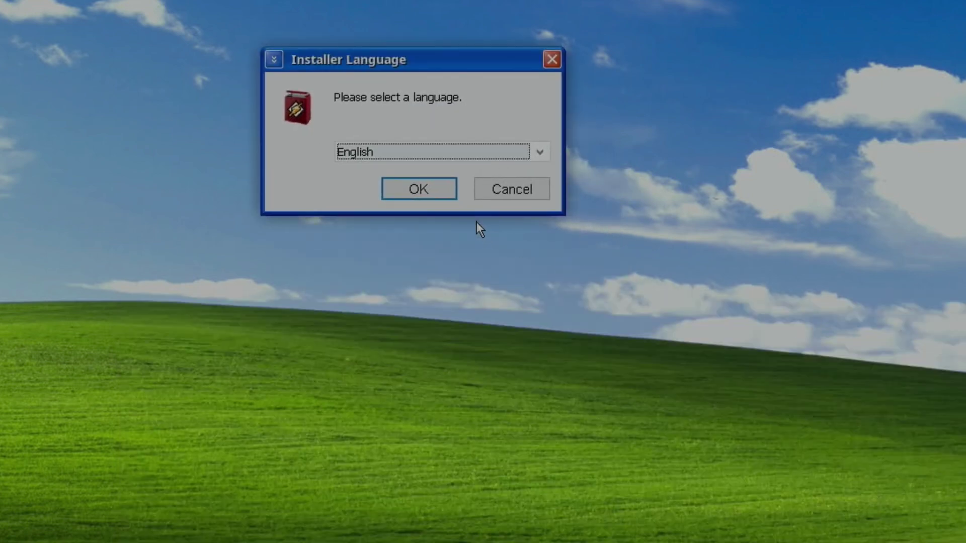
# Step: Install Winamp in English with the default folder, Full components and all shortcuts, then launch it
pyautogui.click(430, 191)
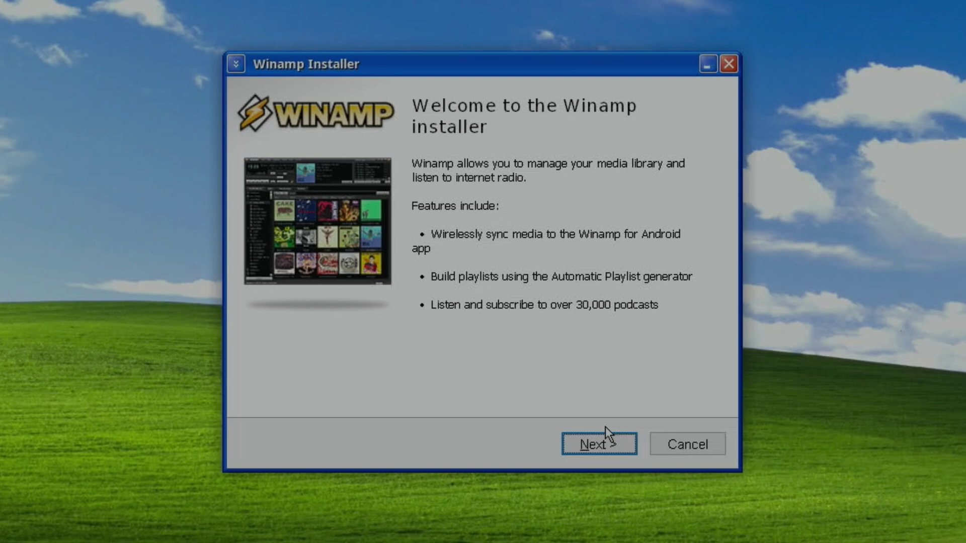
pyautogui.click(606, 445)
pyautogui.click(607, 449)
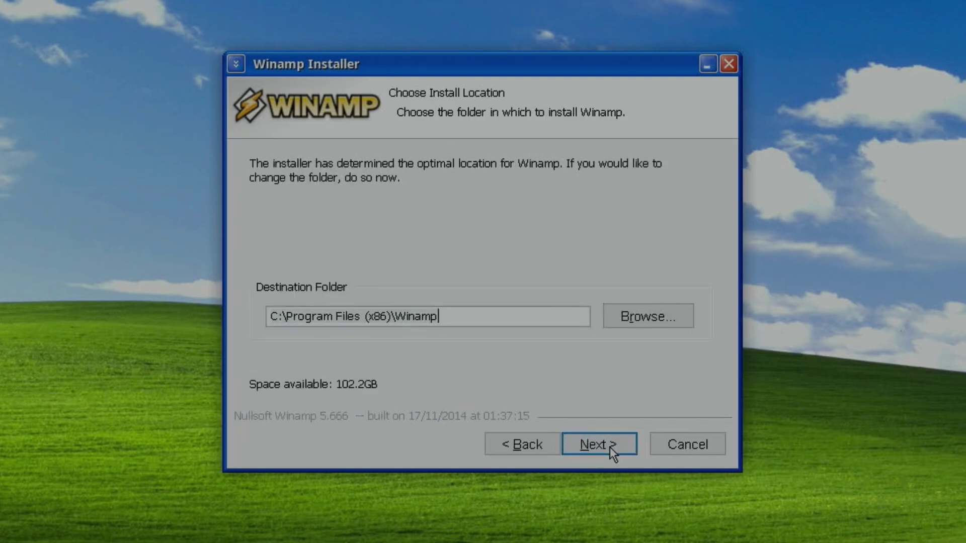
pyautogui.click(609, 448)
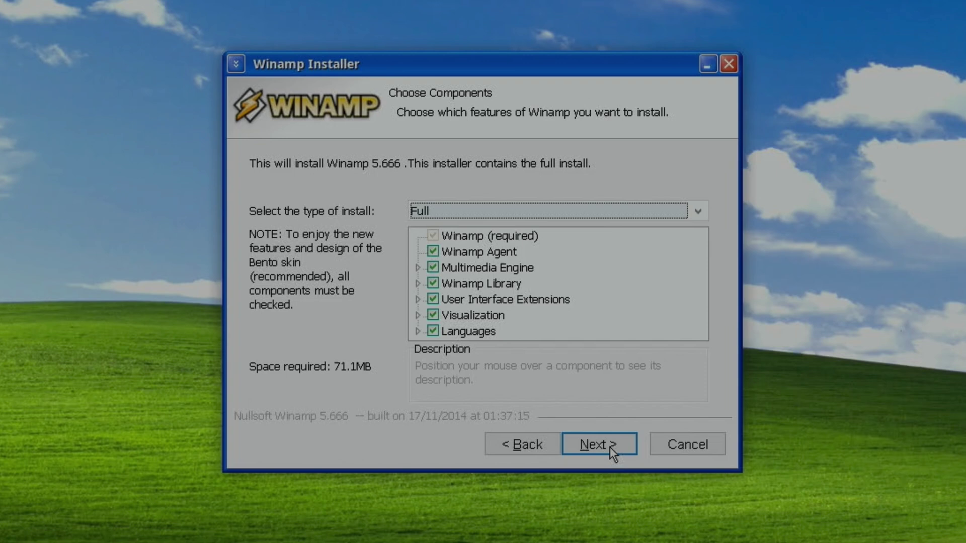
pyautogui.click(610, 447)
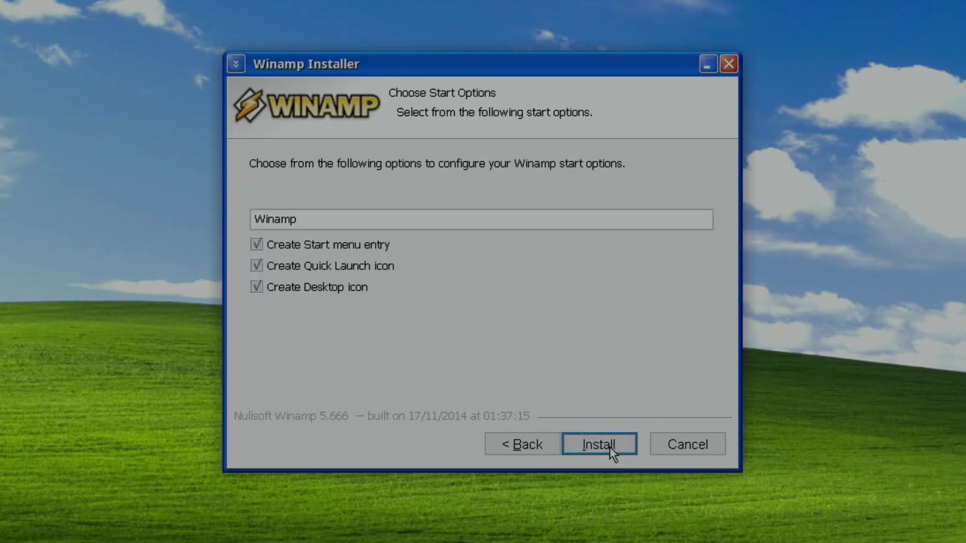
pyautogui.click(610, 447)
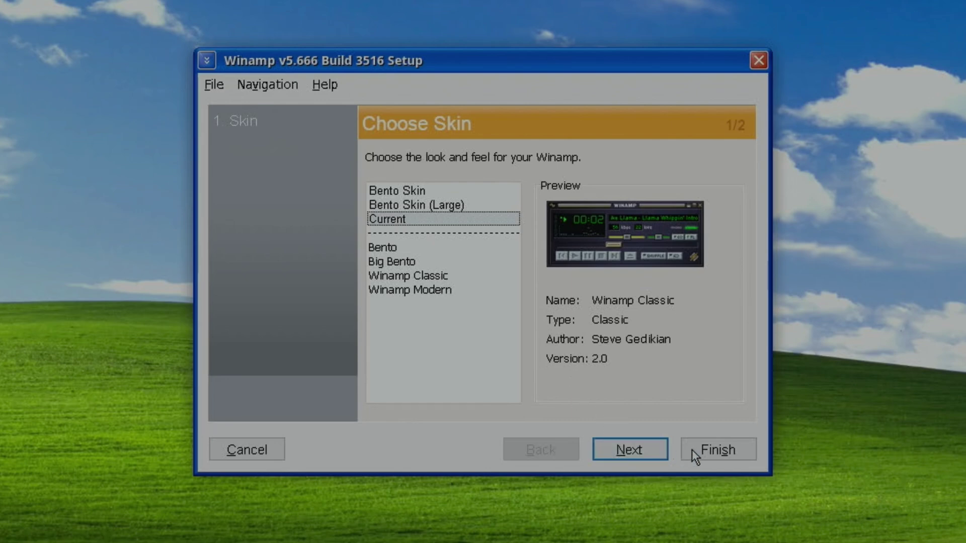
pyautogui.click(704, 450)
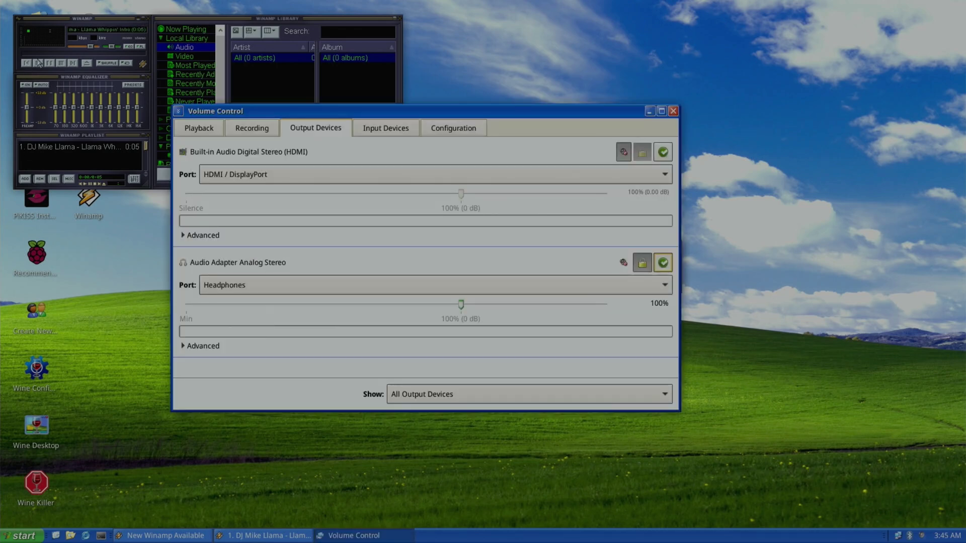
# Step: Start playing Winamp's bundled demo track
pyautogui.click(38, 62)
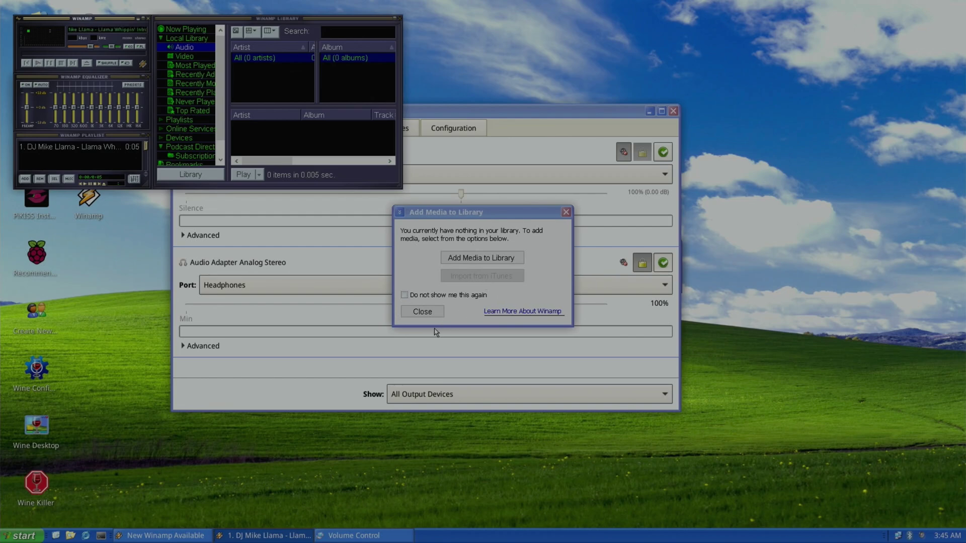
# Step: Close the Add Media prompt and copy the 'aol audio files' folder and DSC00524.JPG
pyautogui.click(426, 313)
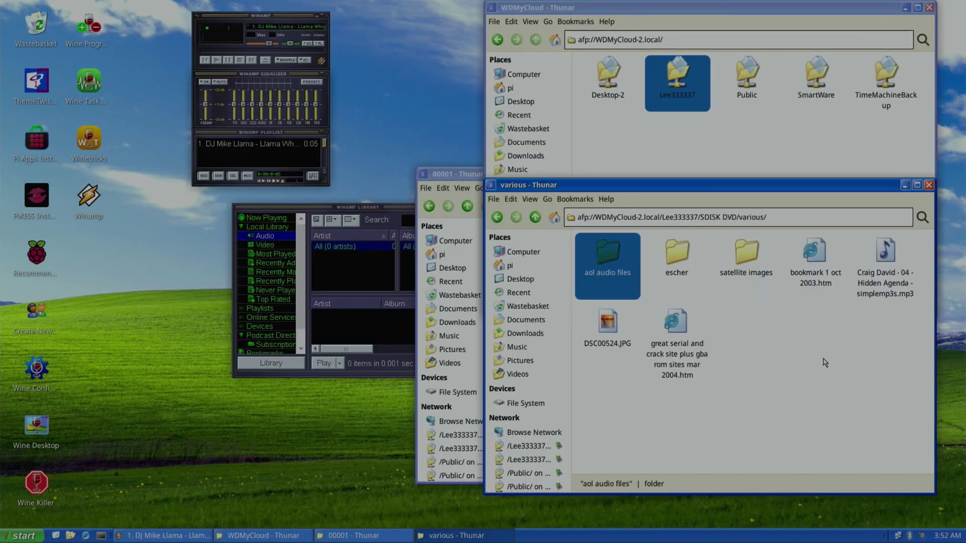
pyautogui.rightClick(611, 261)
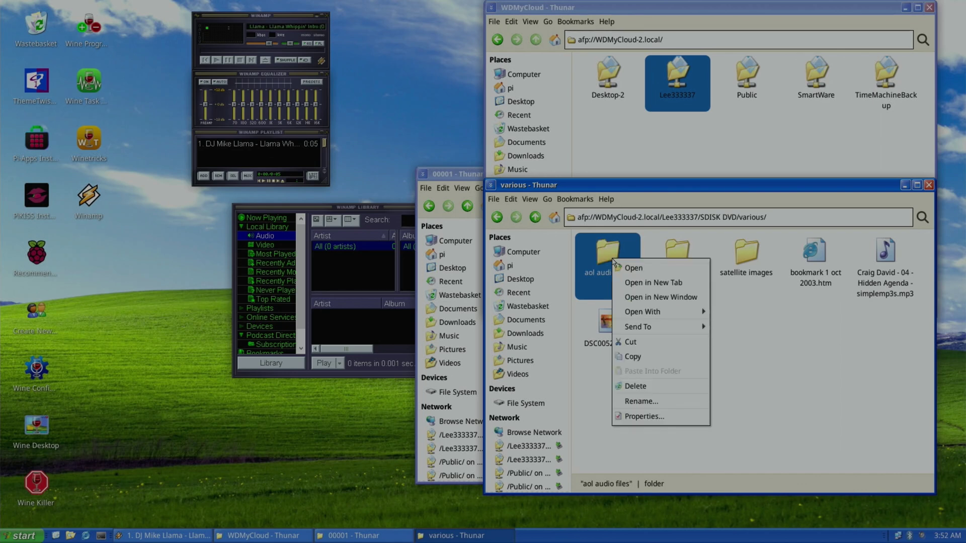
pyautogui.click(631, 359)
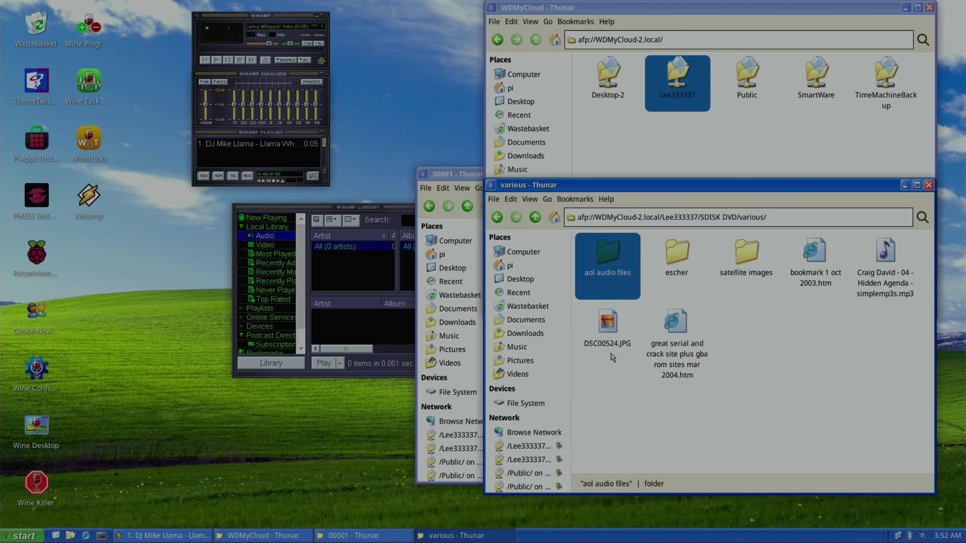
pyautogui.keyDown('ctrl'); pyautogui.click(606, 324); pyautogui.keyUp('ctrl')
pyautogui.rightClick(605, 323)
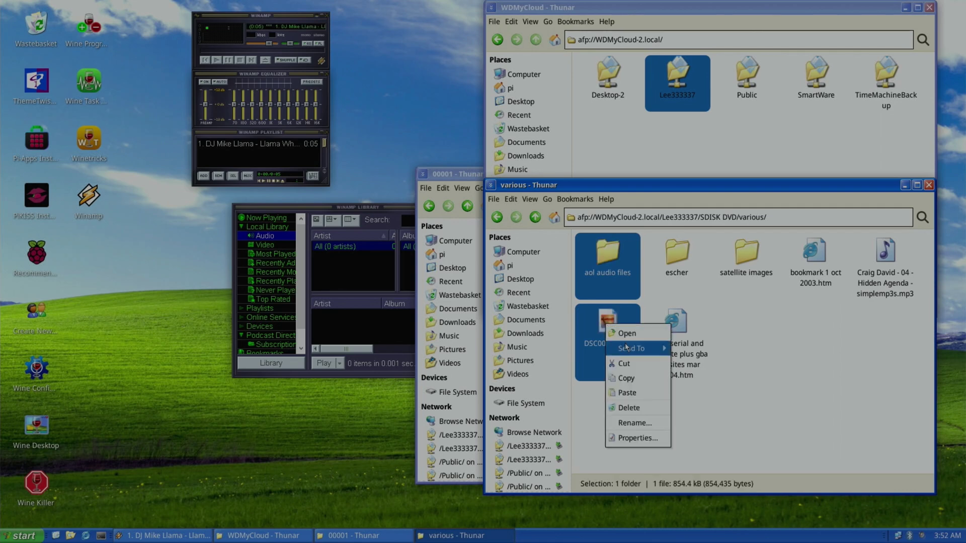
pyautogui.click(627, 378)
# Step: Paste the copied folder and photo into Documents
pyautogui.click(527, 142)
pyautogui.rightClick(647, 136)
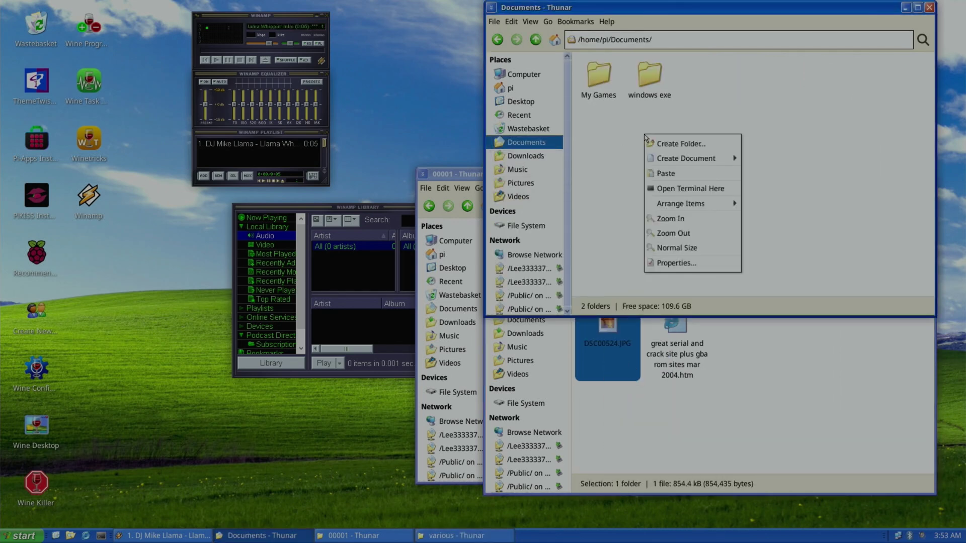
pyautogui.click(684, 173)
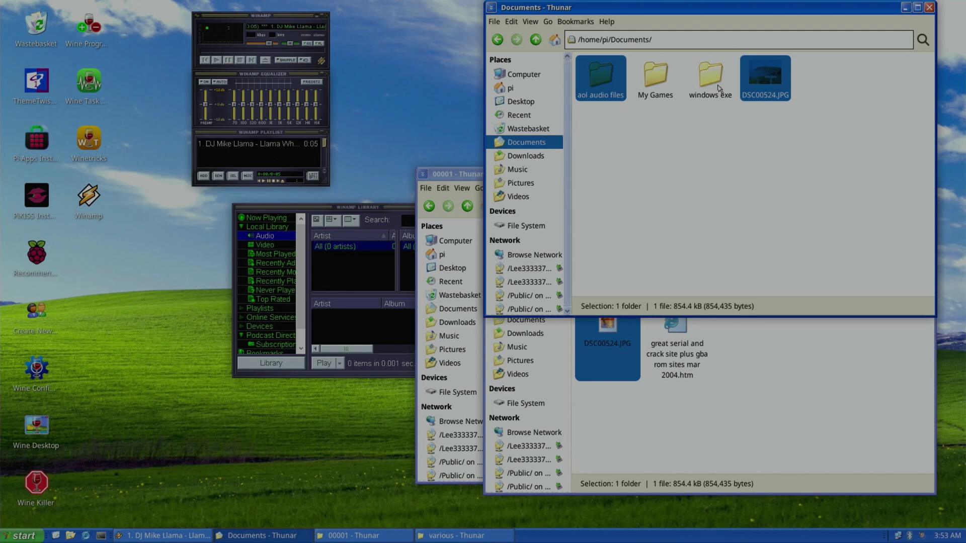
pyautogui.click(691, 147)
# Step: Play buddyin, filedone, goodbye, gotmail and welcome WAVs from aol audio files, then close the folder
pyautogui.doubleClick(604, 86)
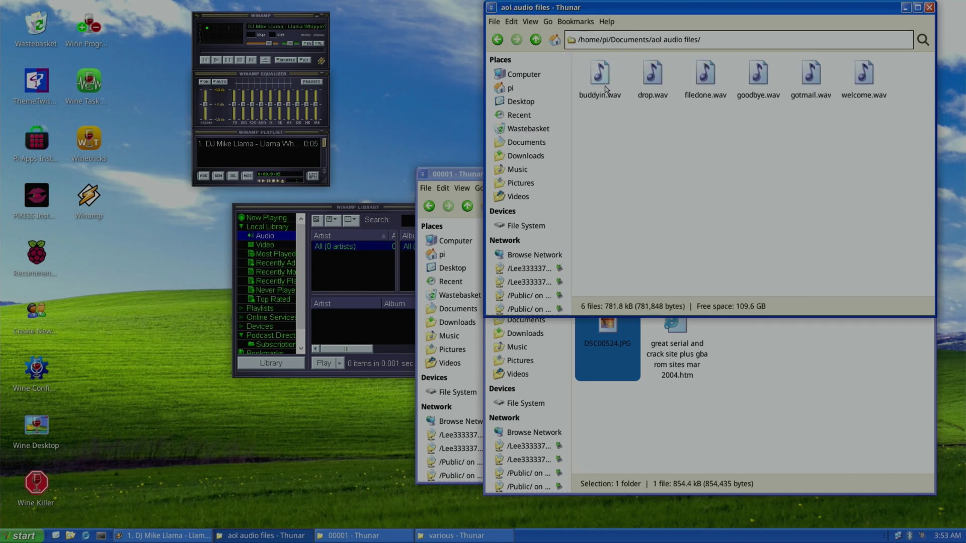
pyautogui.doubleClick(602, 79)
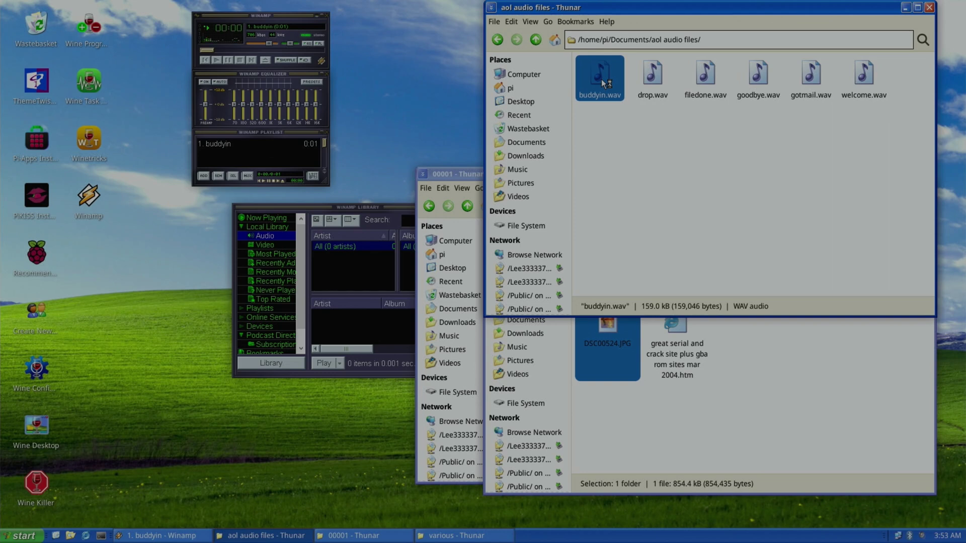
pyautogui.doubleClick(703, 81)
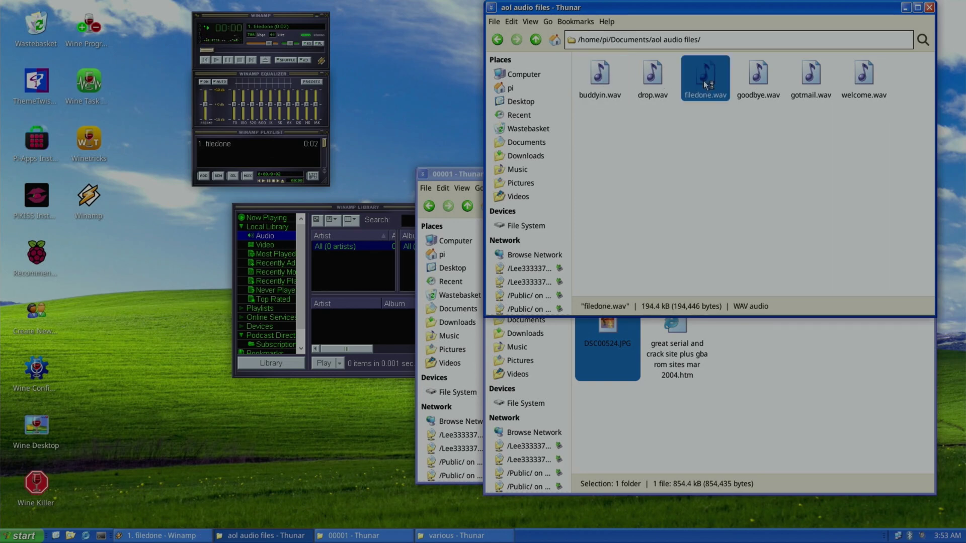
pyautogui.doubleClick(760, 80)
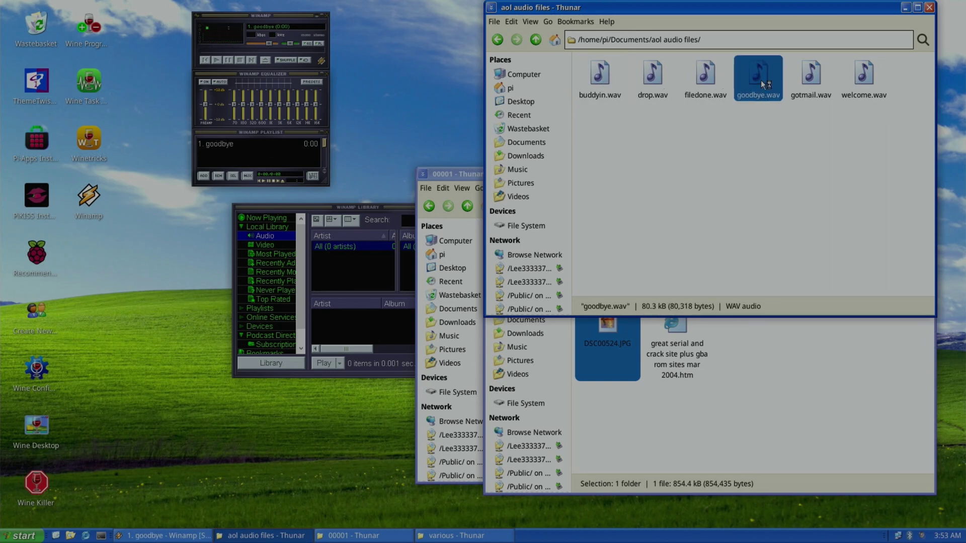
pyautogui.doubleClick(811, 81)
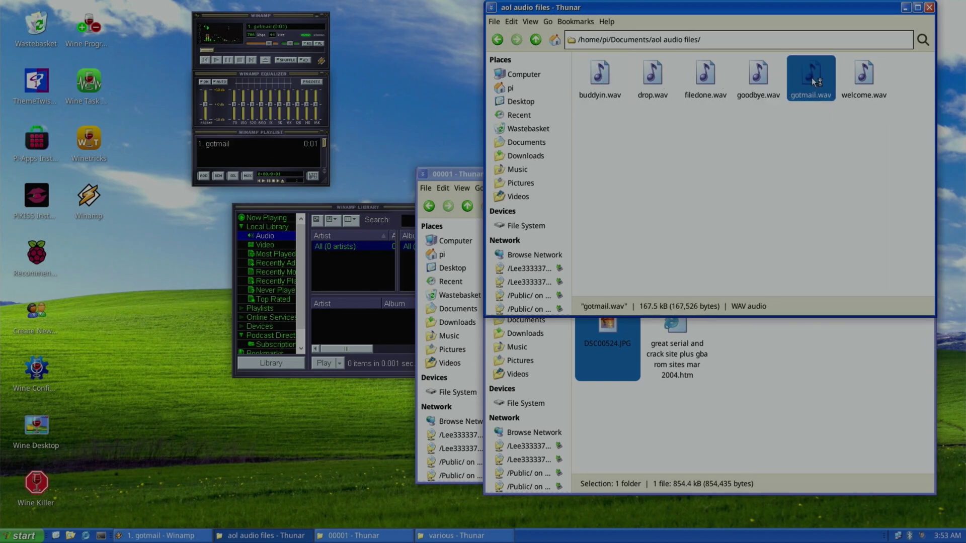
pyautogui.doubleClick(865, 74)
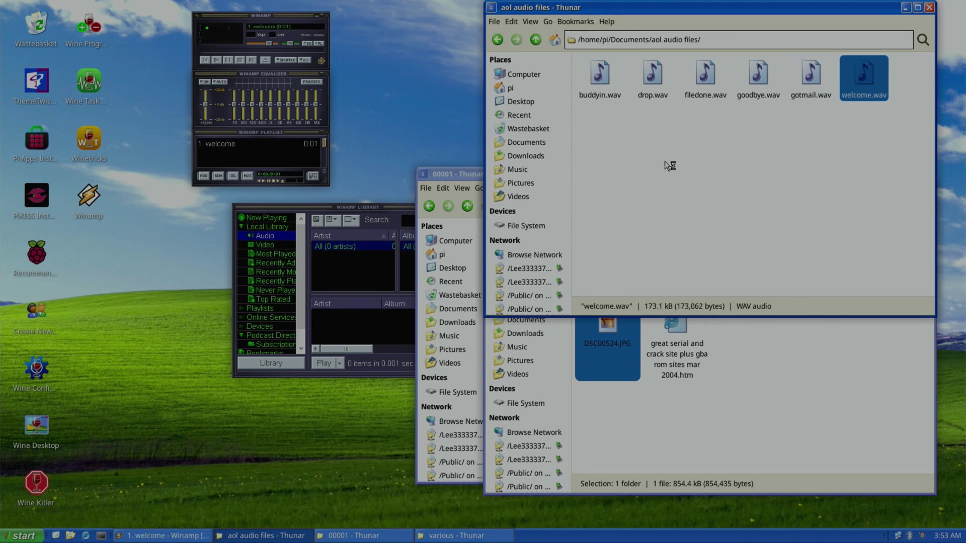
pyautogui.click(929, 7)
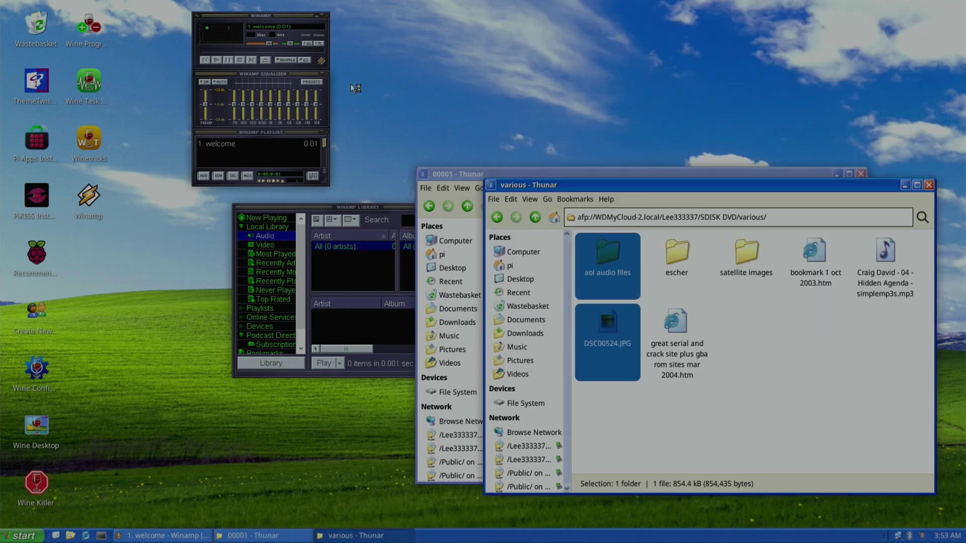
# Step: Close Winamp and select the steam package in Winetricks
pyautogui.click(326, 17)
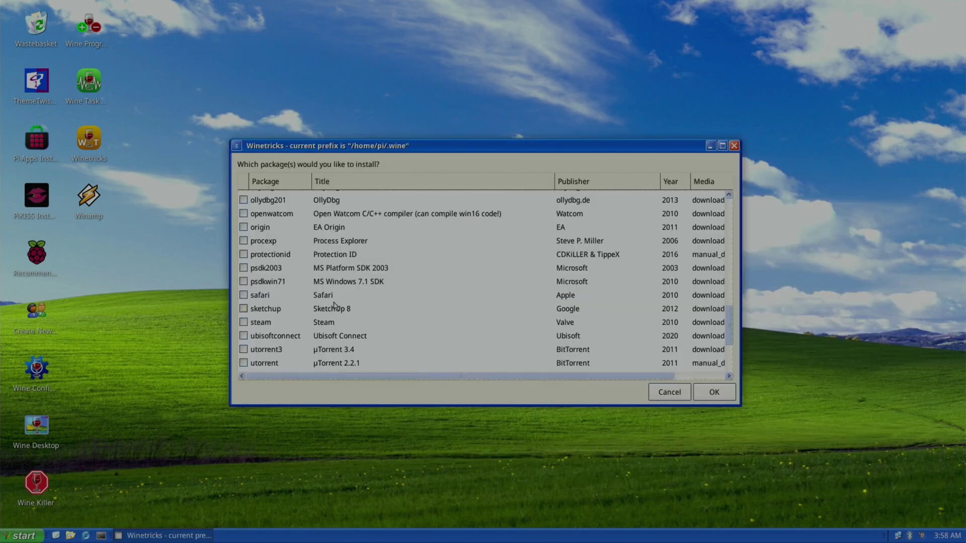
pyautogui.scroll(-3, 332, 304)
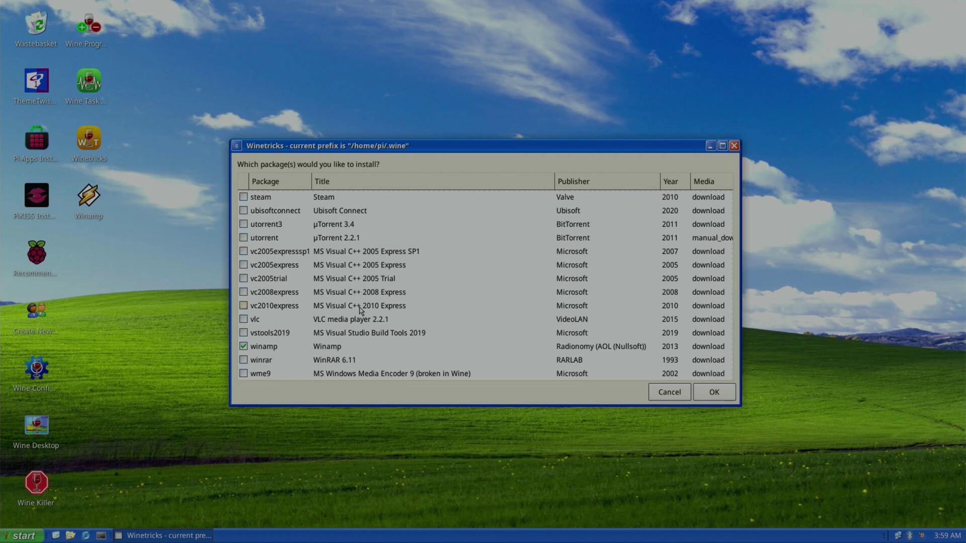
pyautogui.scroll(1, 360, 310)
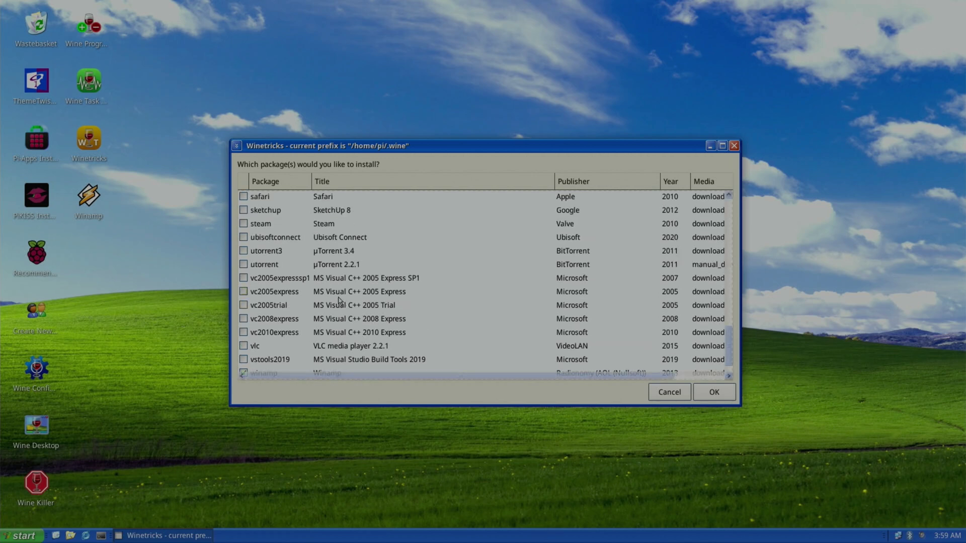
pyautogui.click(243, 224)
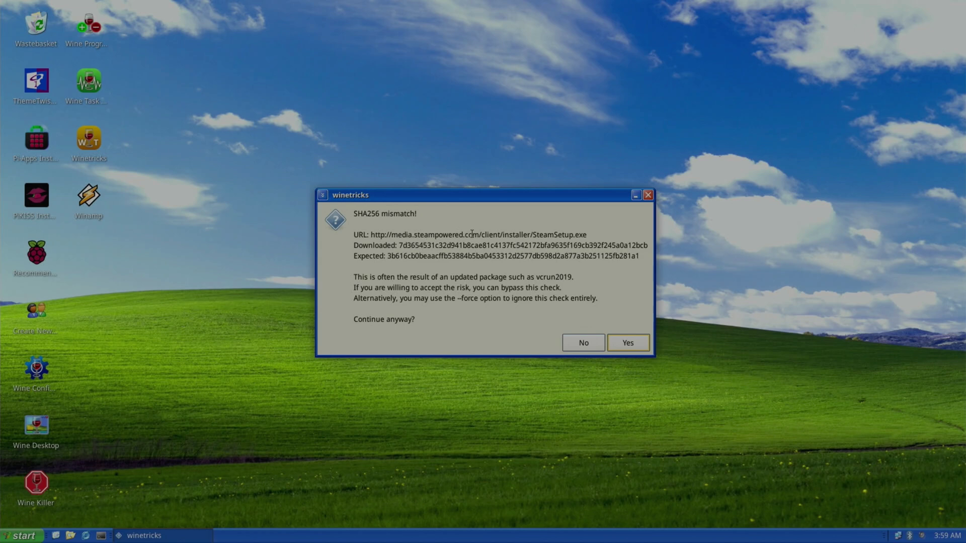
# Step: Accept the checksum mismatch, install Steam in English to C:\Program Files (x86)\Steam, and run it
pyautogui.click(619, 344)
pyautogui.click(558, 371)
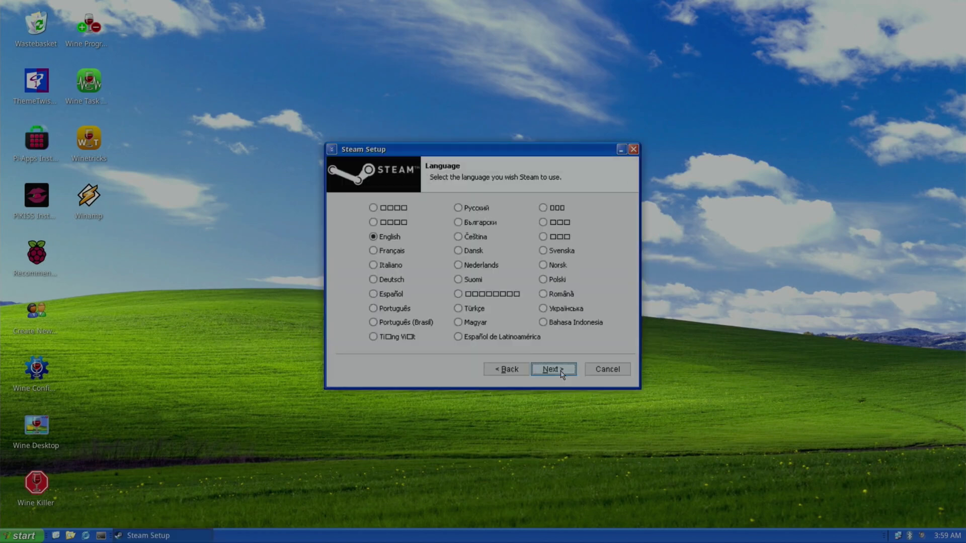
pyautogui.click(555, 370)
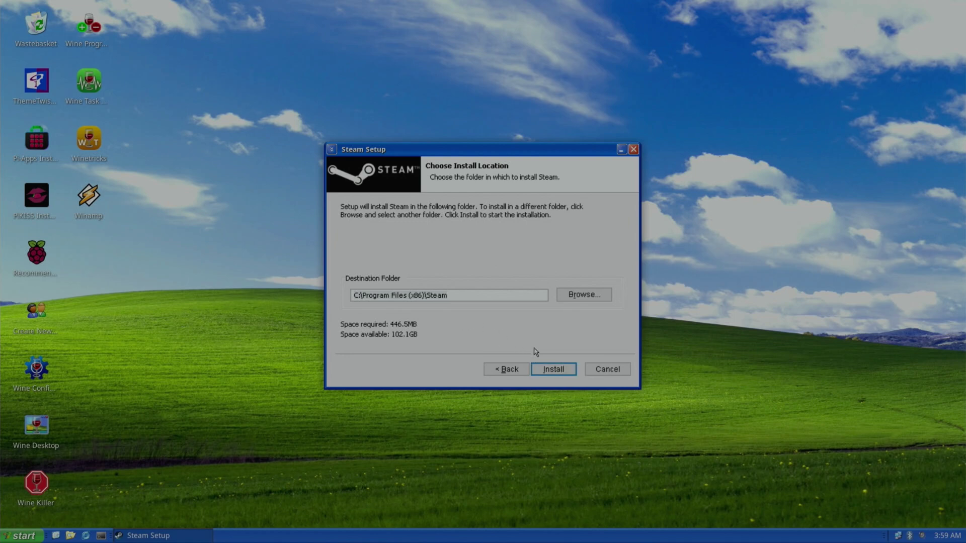
pyautogui.click(553, 369)
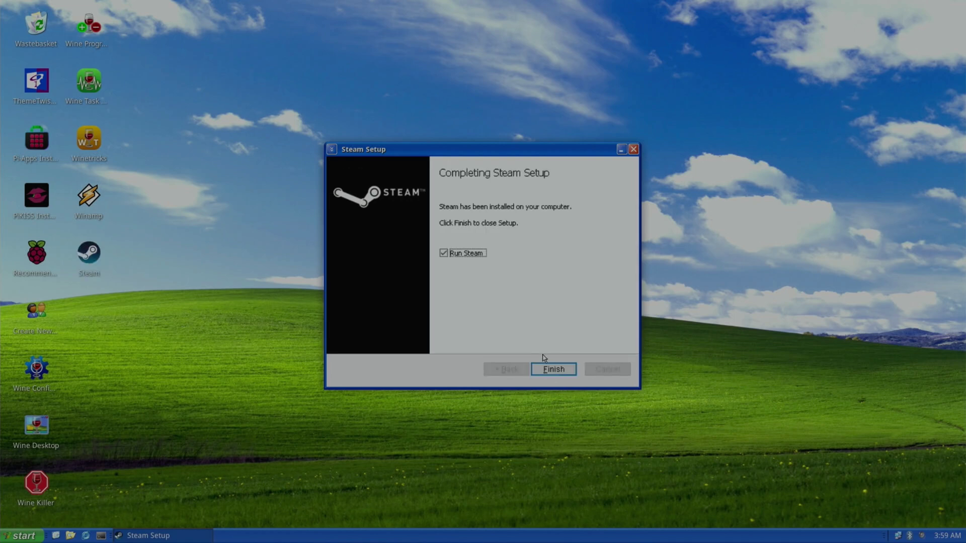
pyautogui.click(550, 368)
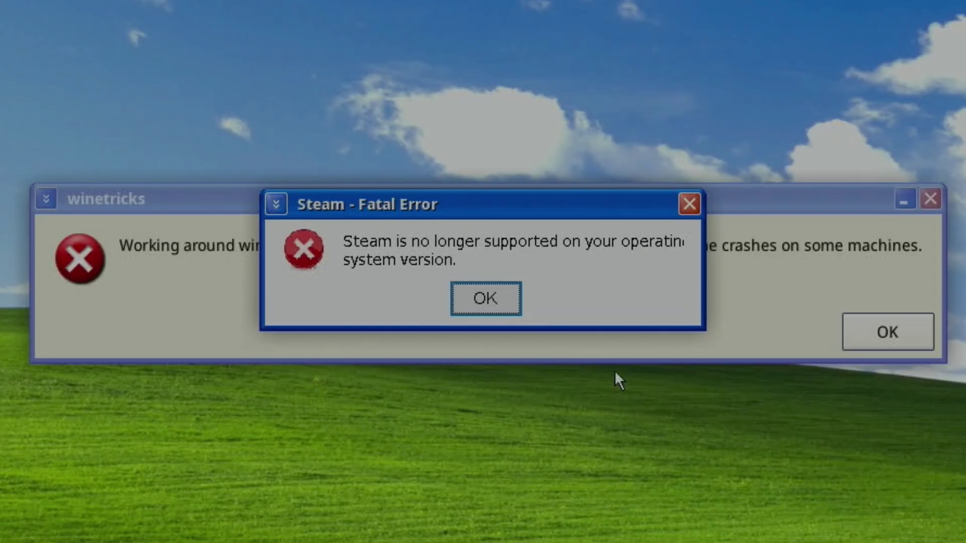
pyautogui.click(488, 304)
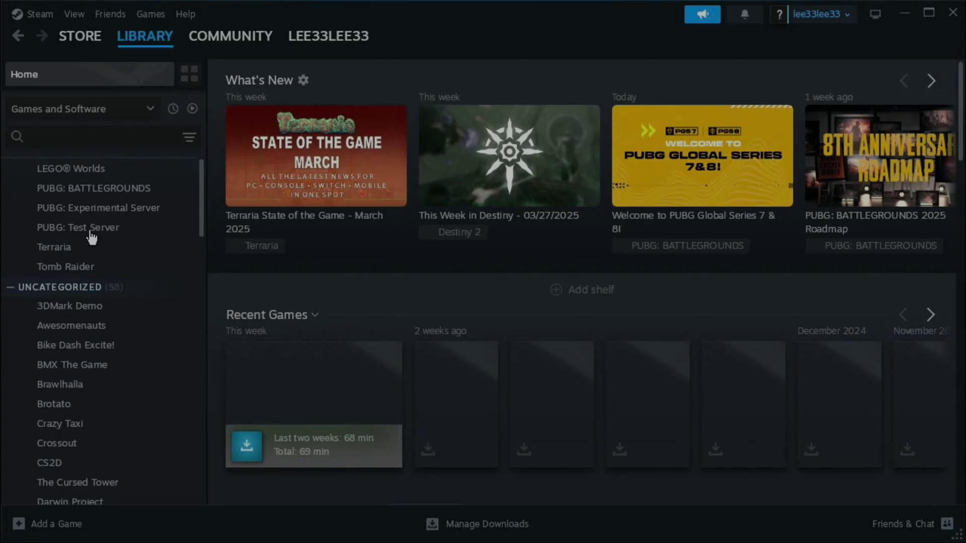
# Step: Install Grand Theft Auto: Vice City from the library to the C: drive, accepting its EULA
pyautogui.scroll(-5, 89, 234)
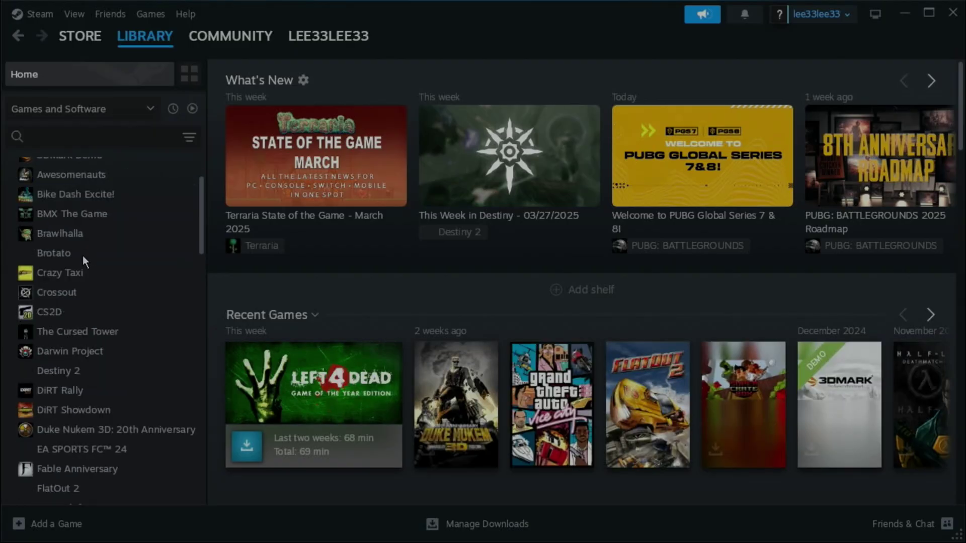
pyautogui.scroll(-2, 82, 258)
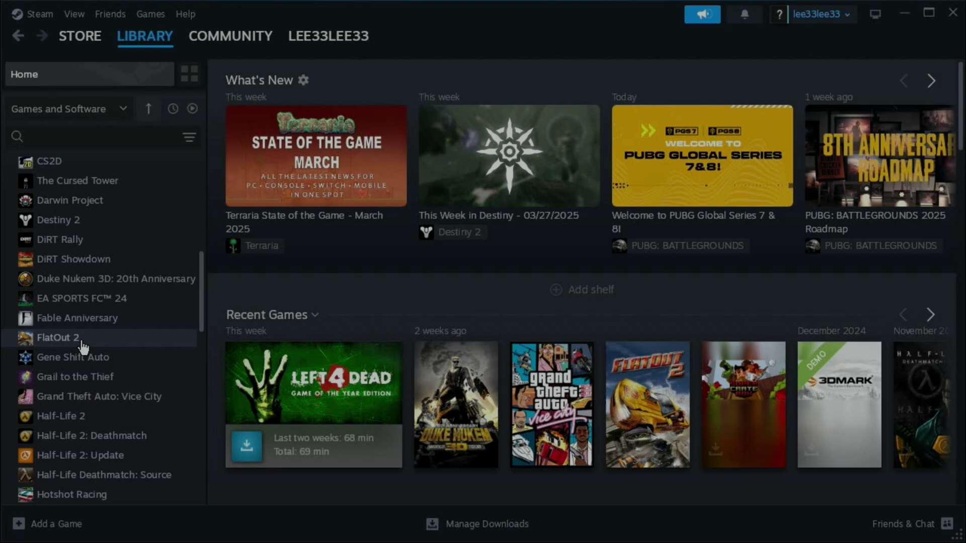
pyautogui.click(81, 341)
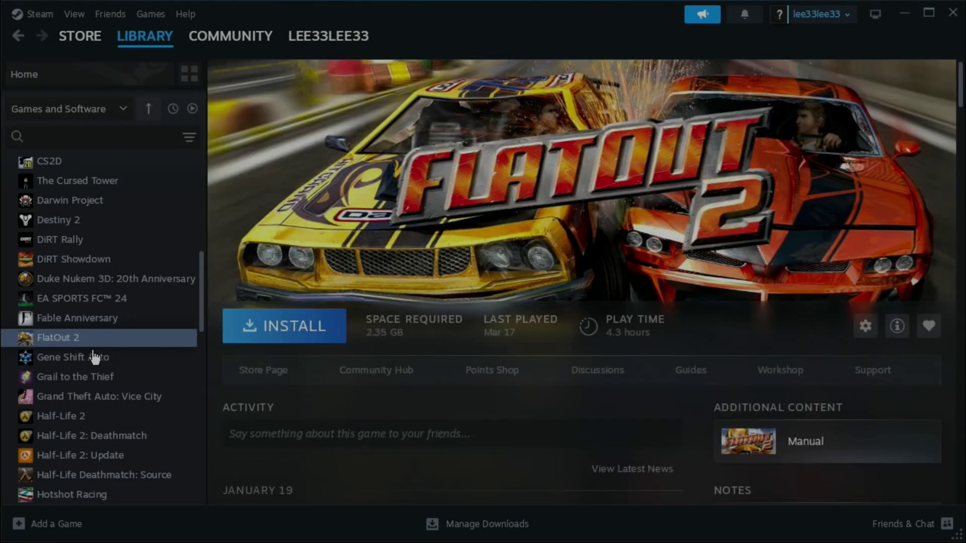
pyautogui.click(97, 401)
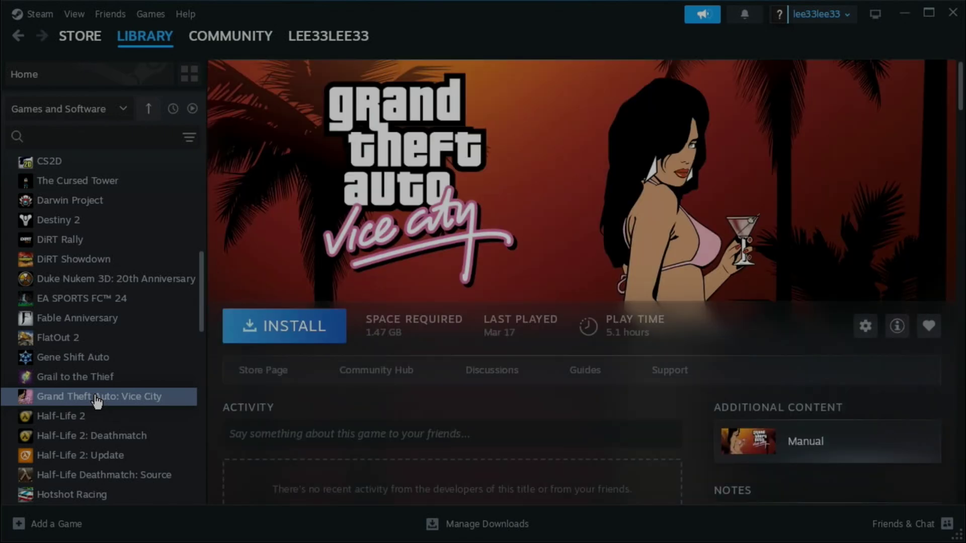
pyautogui.click(276, 337)
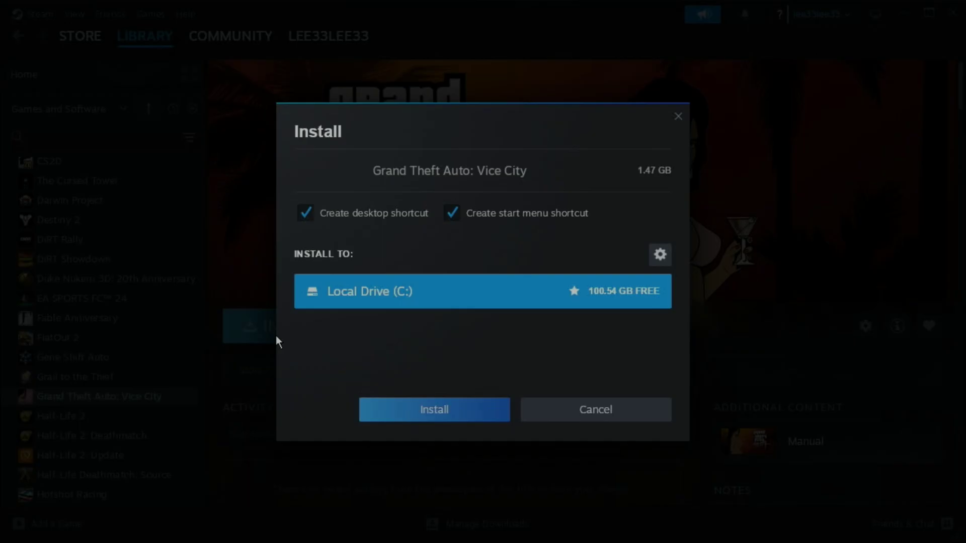
pyautogui.click(430, 411)
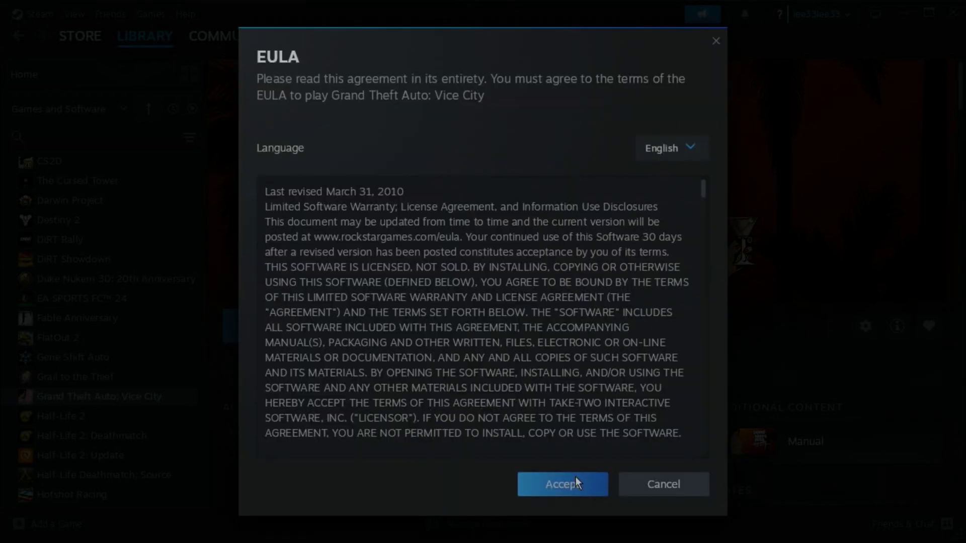
pyautogui.click(586, 485)
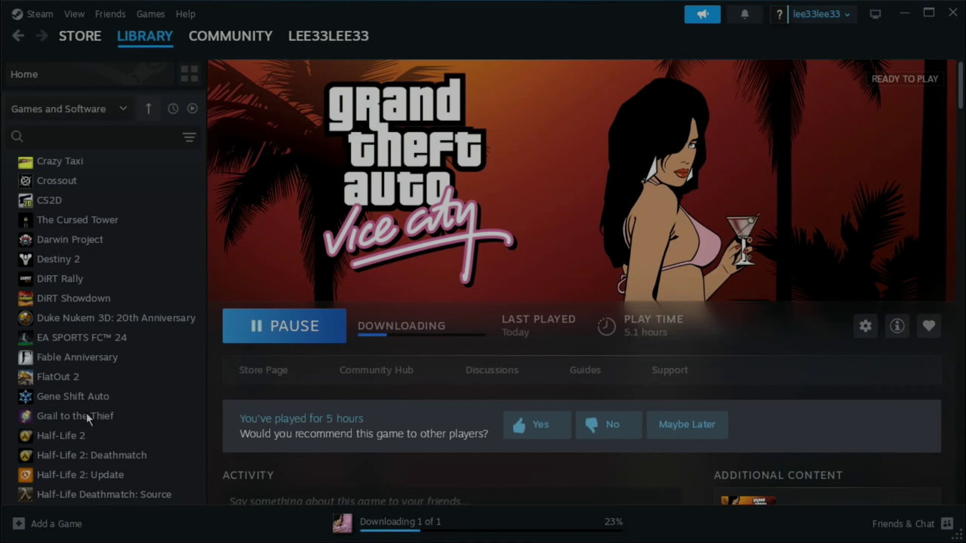
# Step: Launch the downloaded Grand Theft Auto: Vice City from its library page
pyautogui.scroll(-3, 181, 362)
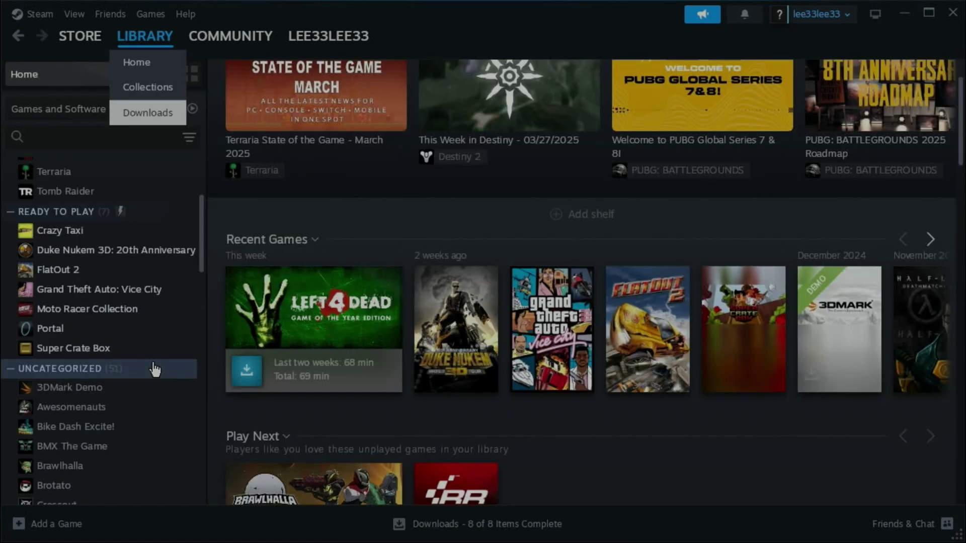
pyautogui.click(63, 296)
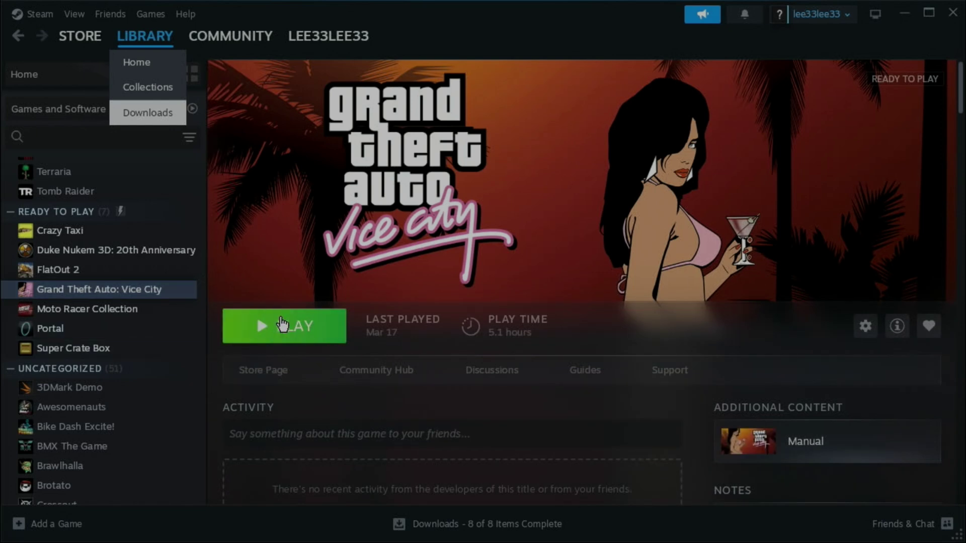
pyautogui.click(282, 324)
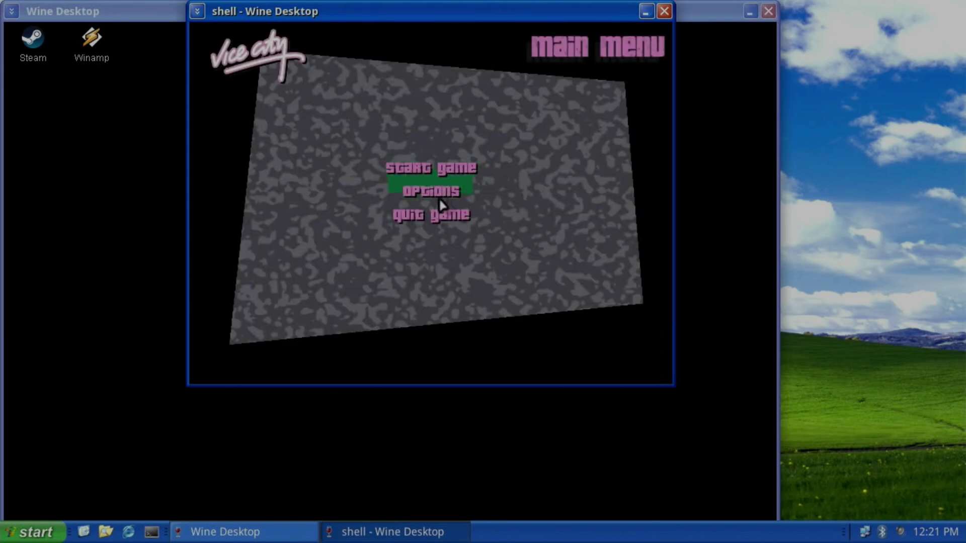
# Step: Look at Vice City's Options > Display Setup, then start a New Game
pyautogui.click(446, 198)
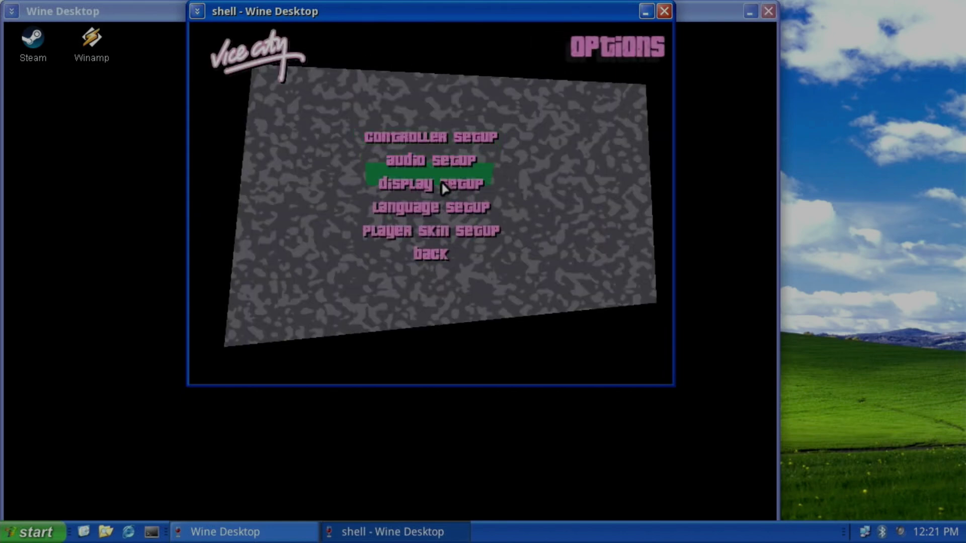
pyautogui.click(431, 192)
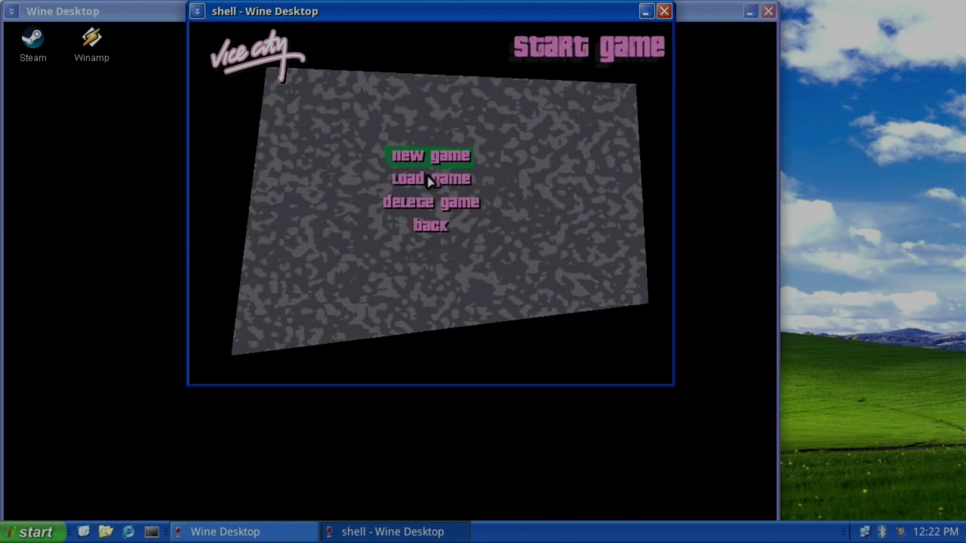
pyautogui.click(431, 166)
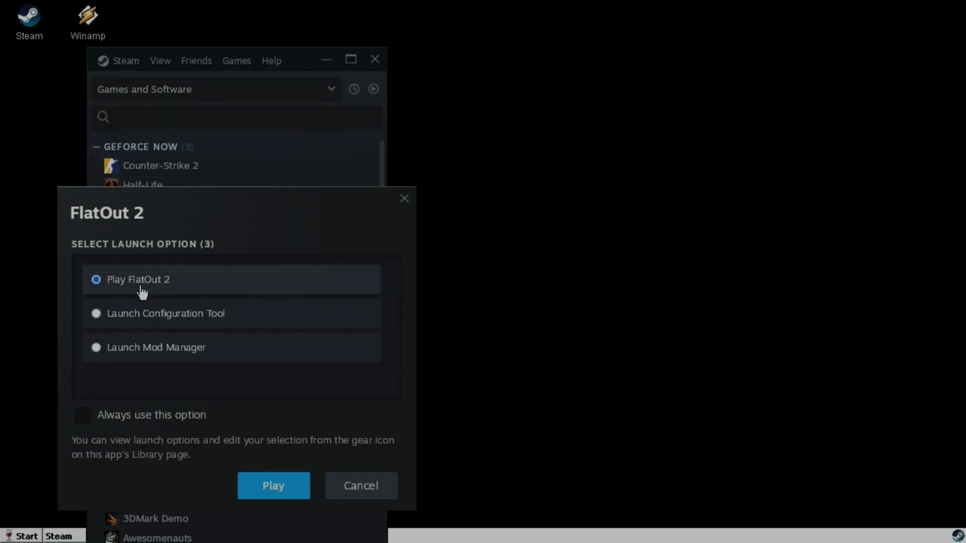
# Step: After FlatOut 2 fails to open its display mode, start its Configuration Tool instead
pyautogui.click(274, 485)
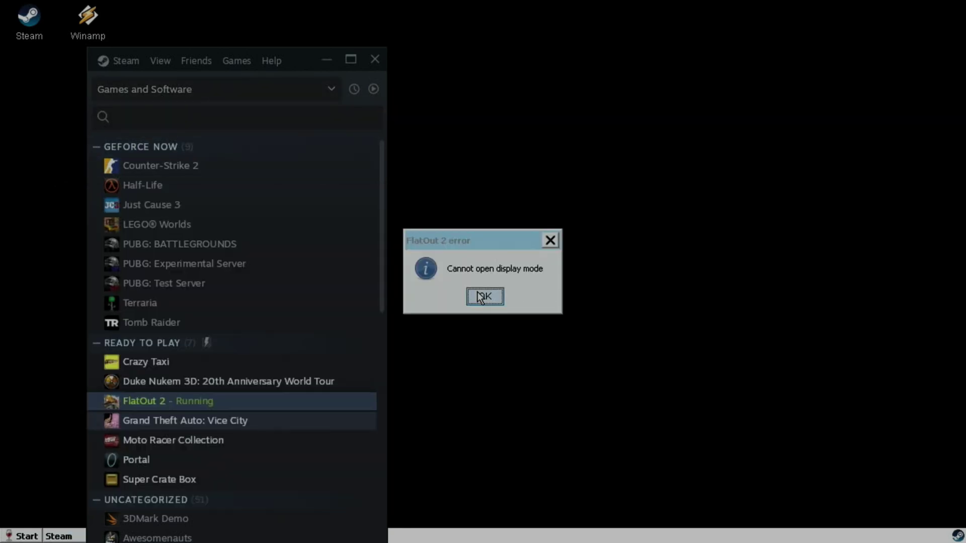
pyautogui.click(478, 297)
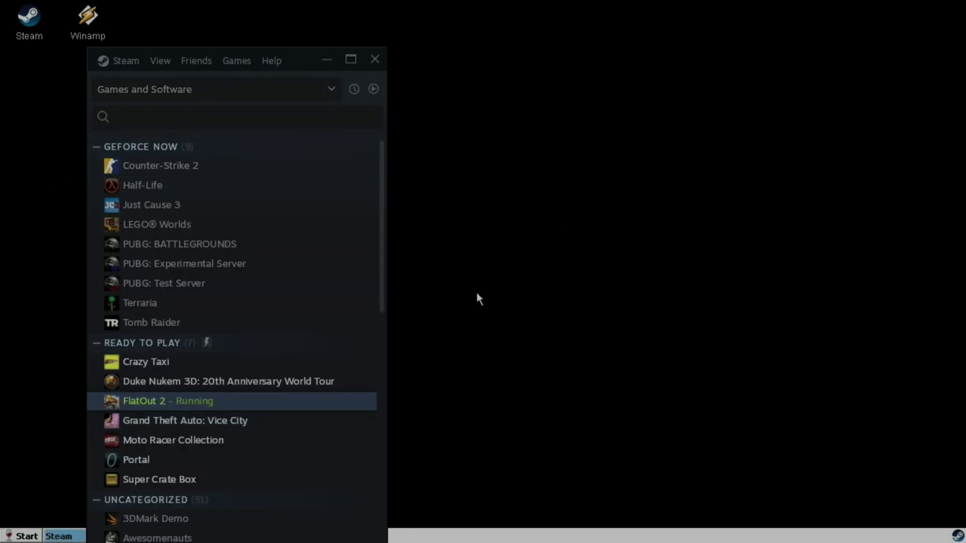
pyautogui.doubleClick(163, 406)
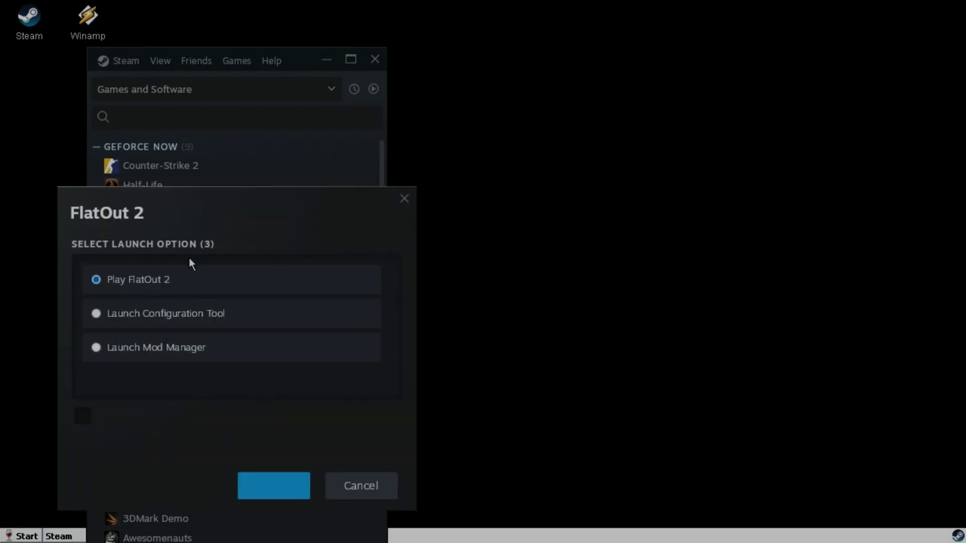
pyautogui.click(96, 315)
pyautogui.click(273, 485)
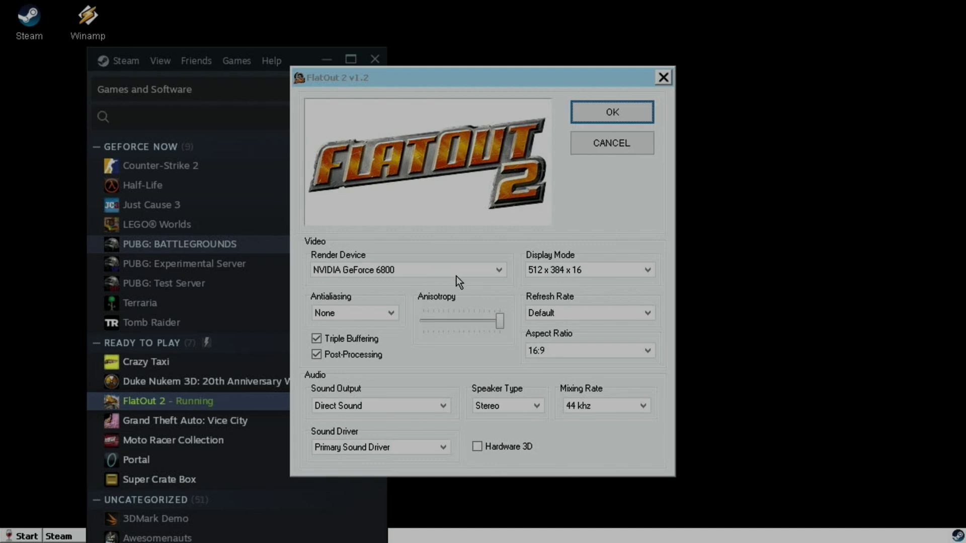
# Step: Set FlatOut 2's display mode to 640 x 480 x 16, enable Hardware 3D sound, and launch
pyautogui.click(622, 278)
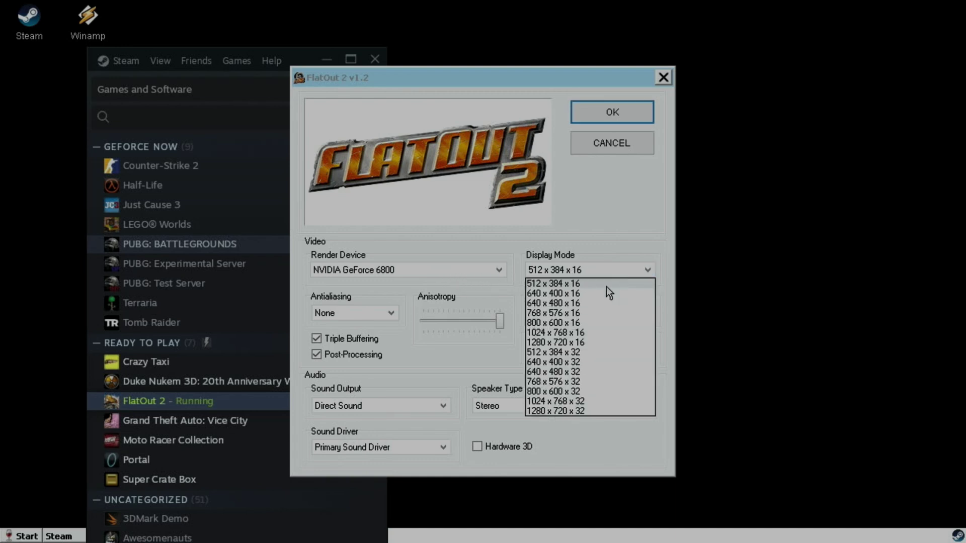
pyautogui.click(560, 303)
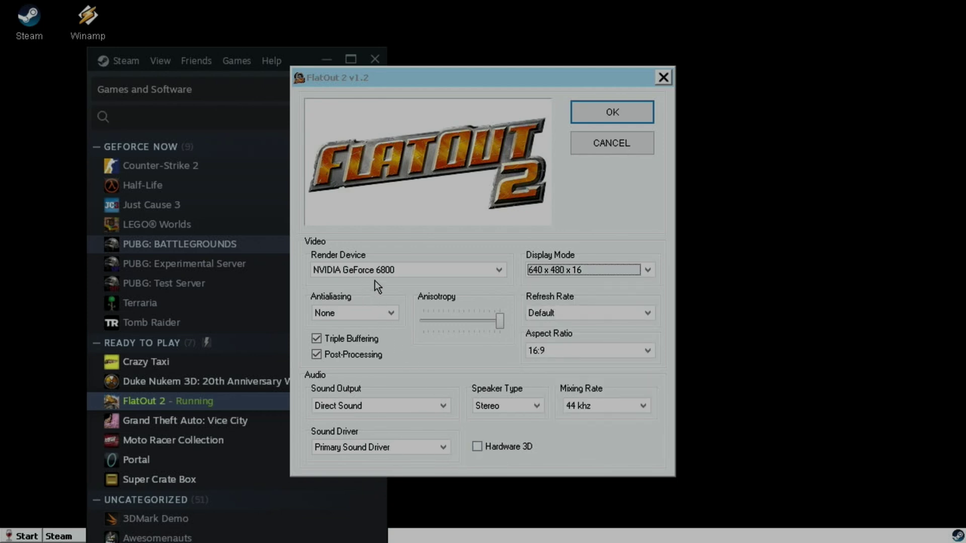
pyautogui.click(477, 448)
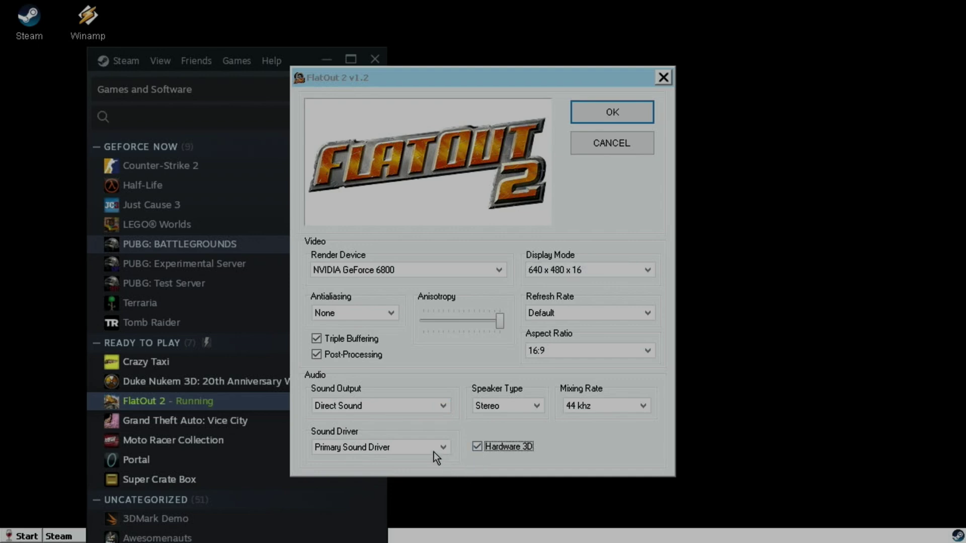
pyautogui.click(595, 121)
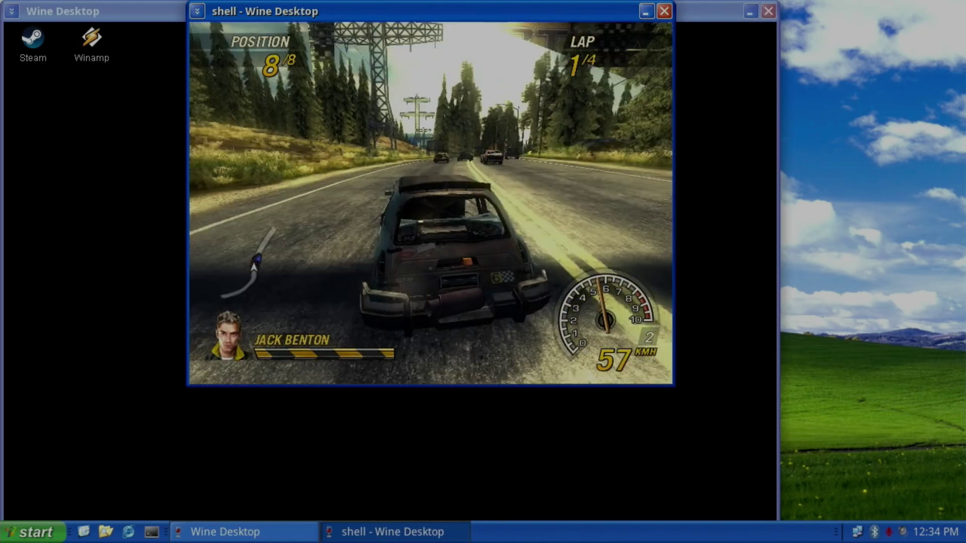
# Step: Drive the race along the dirt roads, climbing from 8th up to 4th place
pyautogui.press('Up')
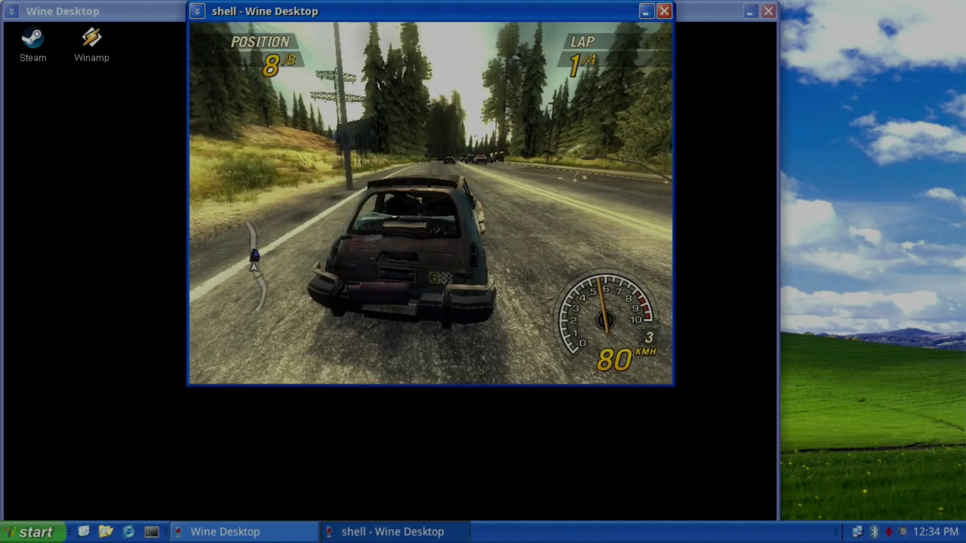
pyautogui.press('Up')
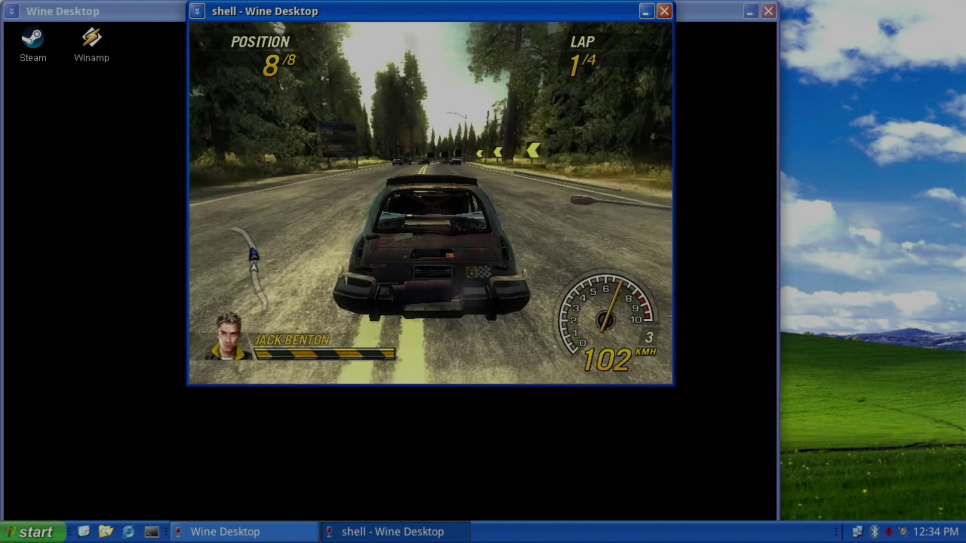
pyautogui.press('Up')
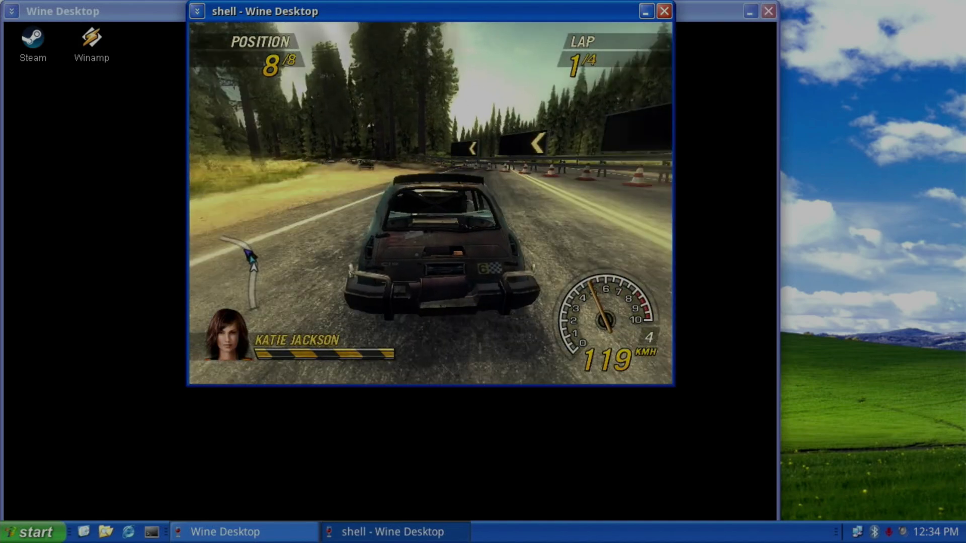
pyautogui.press('Left')
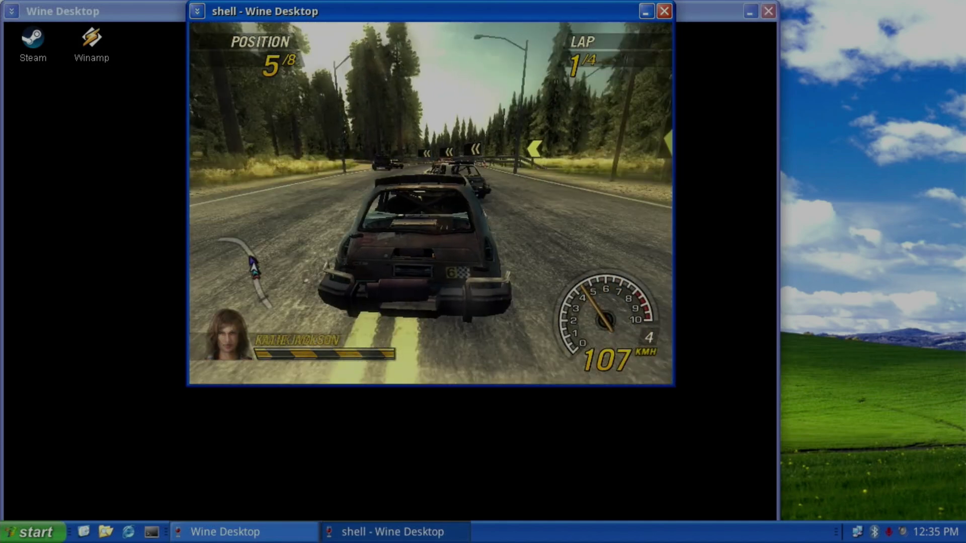
pyautogui.press('Left')
pyautogui.press('Right')
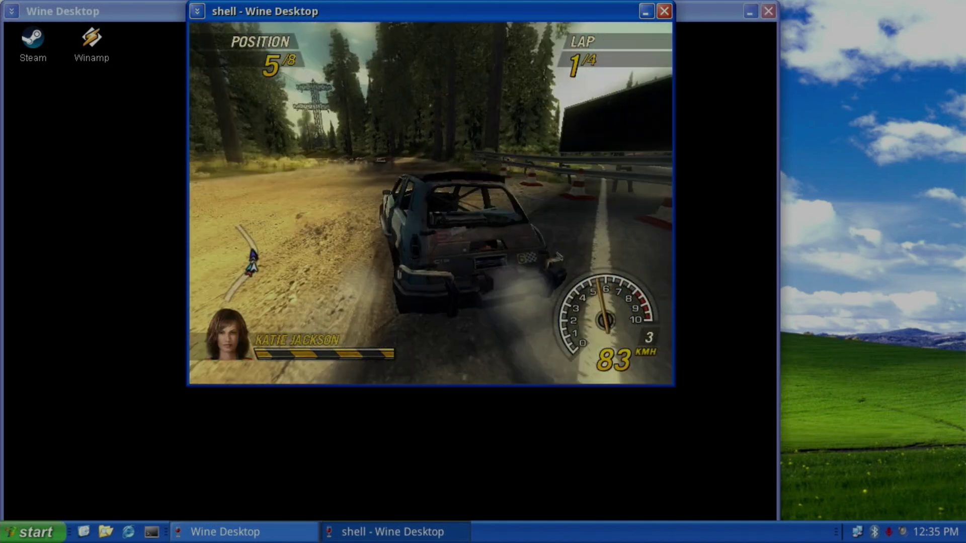
pyautogui.press('Up')
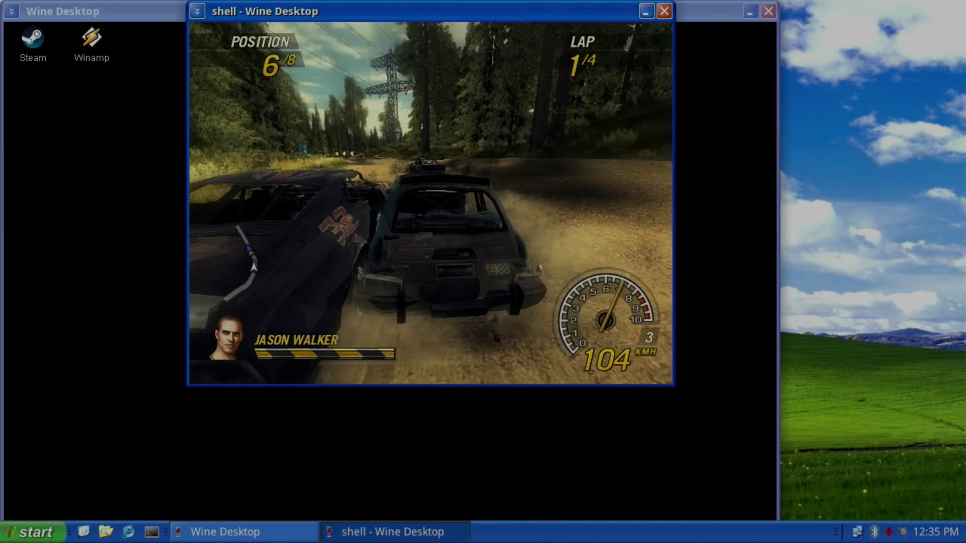
pyautogui.press('Up')
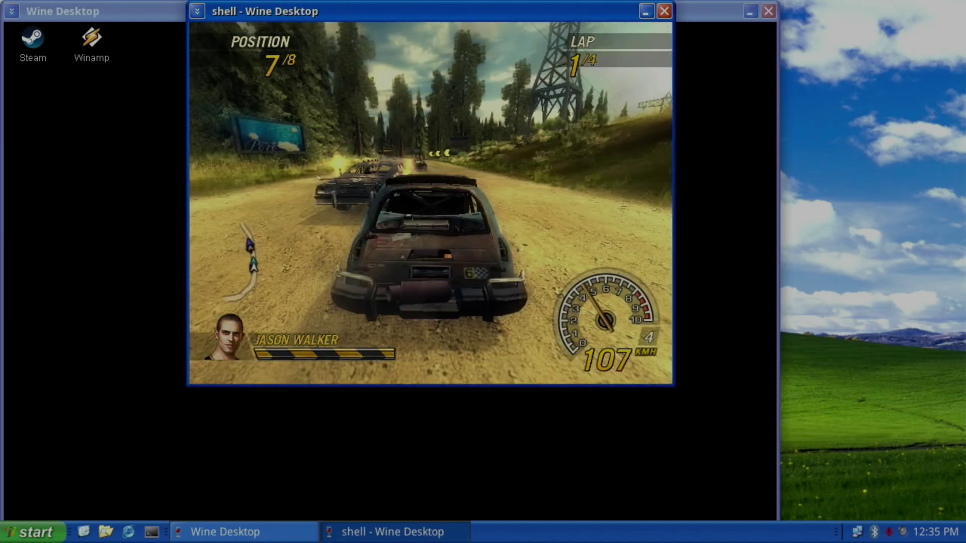
pyautogui.press('Left')
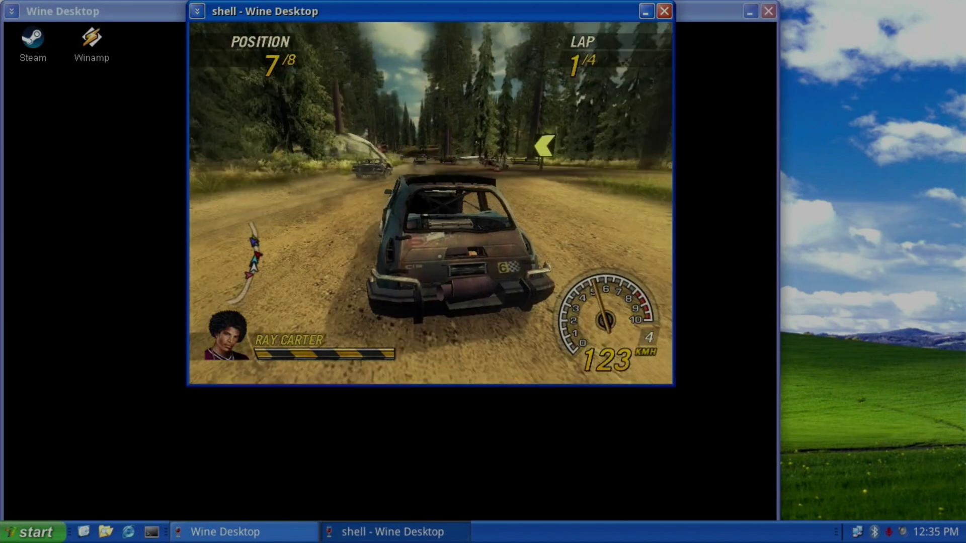
pyautogui.press('Up')
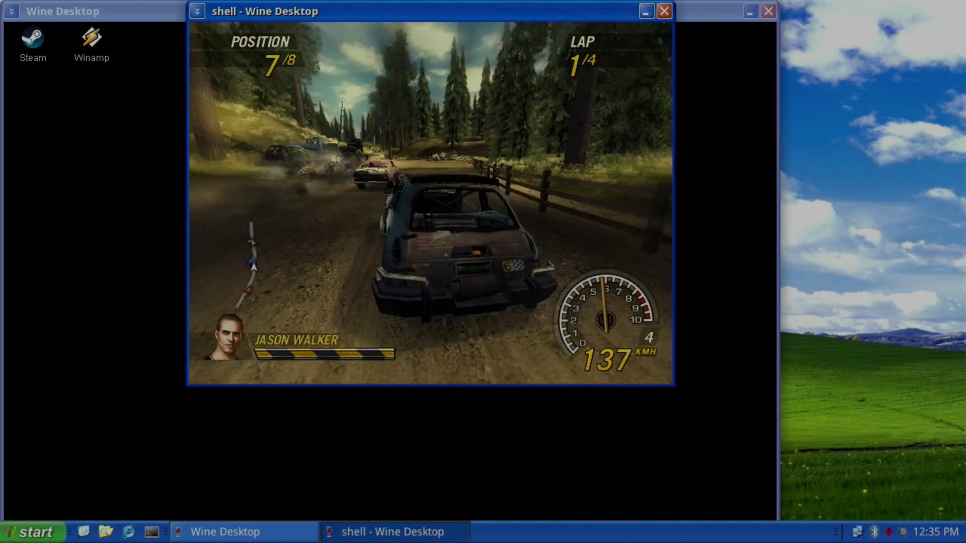
pyautogui.press('Up')
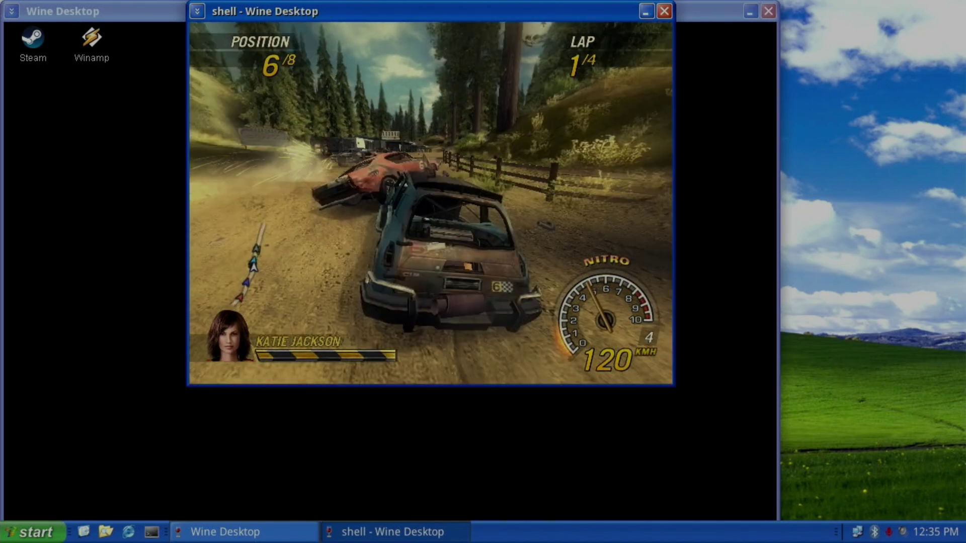
pyautogui.press('Up')
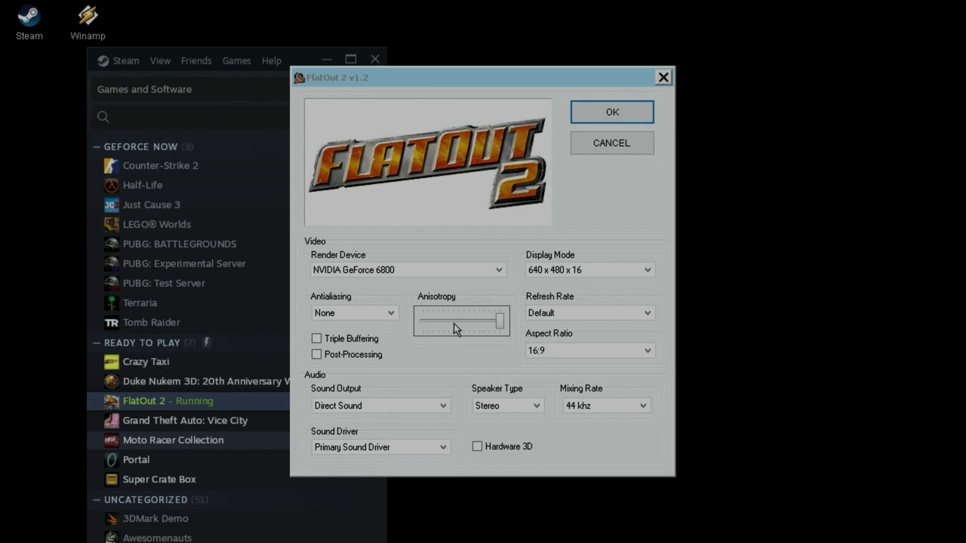
# Step: Lower FlatOut 2's anisotropy one step and relaunch the game
pyautogui.click(458, 320)
pyautogui.press('Return')
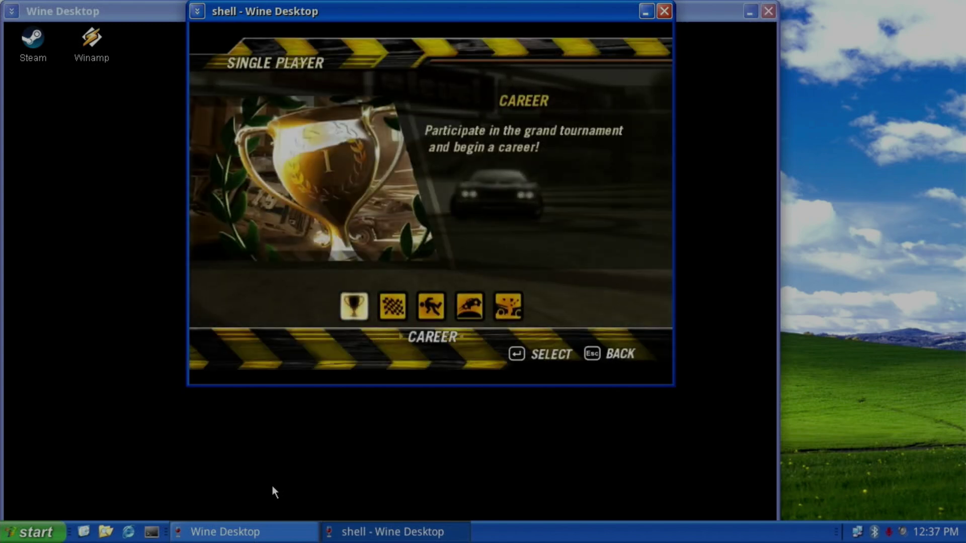
# Step: Start the Derby Initiation Cup career race on Pinegrove 1
pyautogui.press('Return')
pyautogui.press('Return')
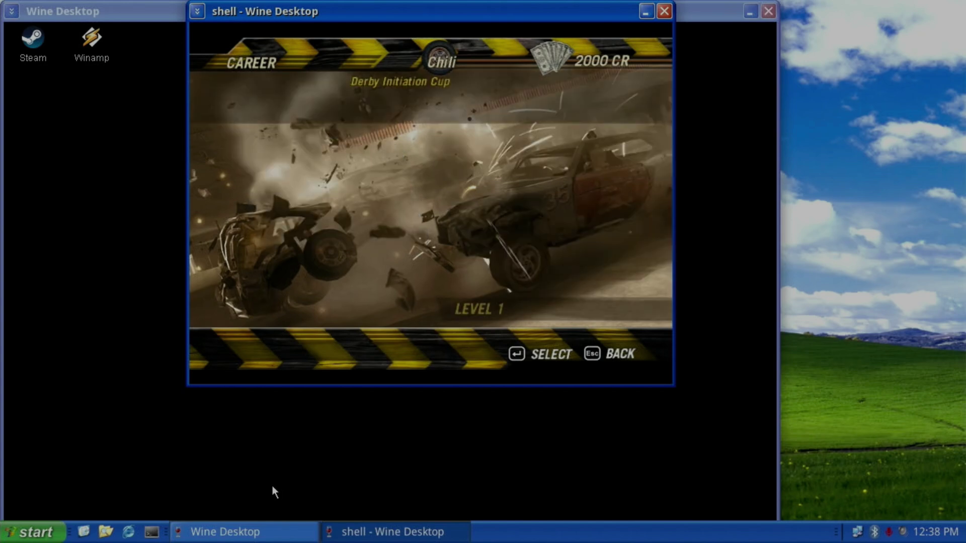
pyautogui.press('Return')
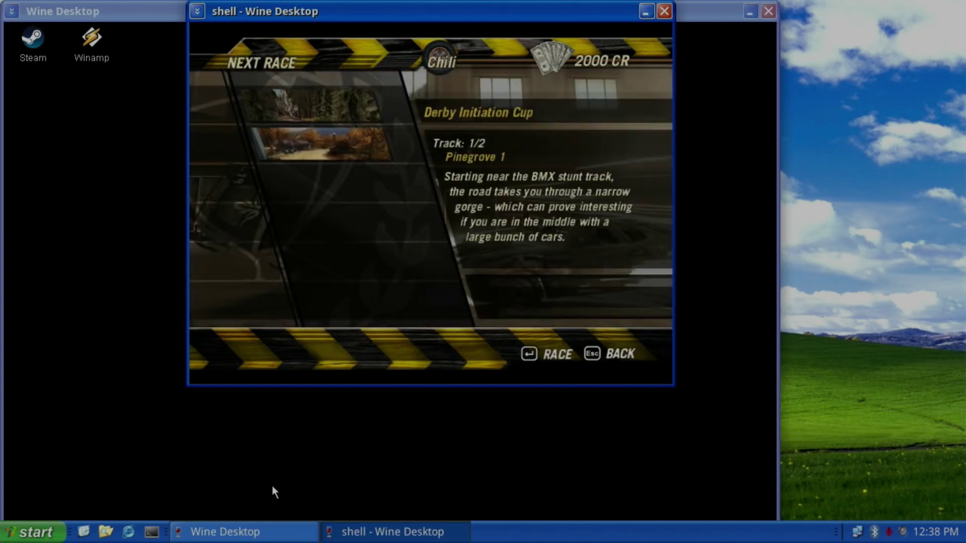
pyautogui.press('Return')
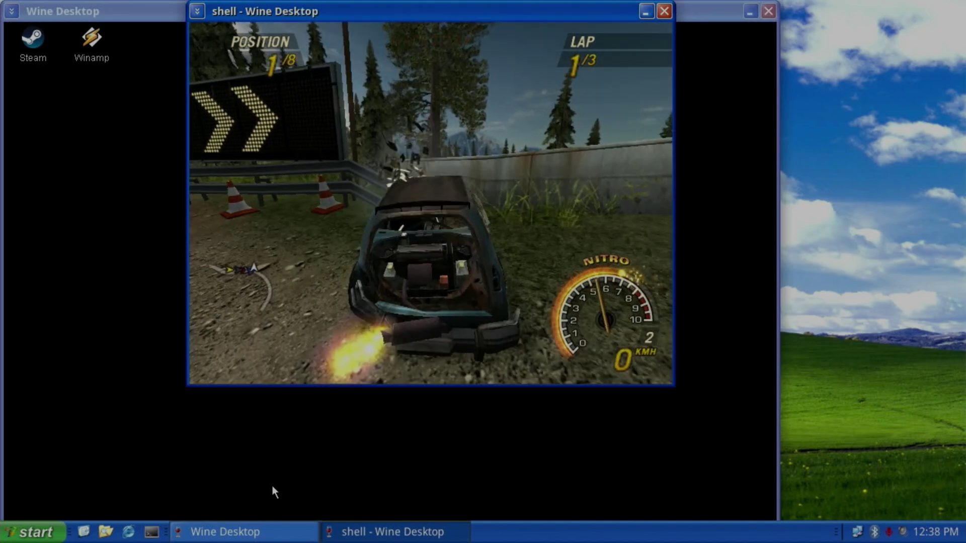
# Step: Quit the race from the pause menu and back out to the single player modes
pyautogui.press('Escape')
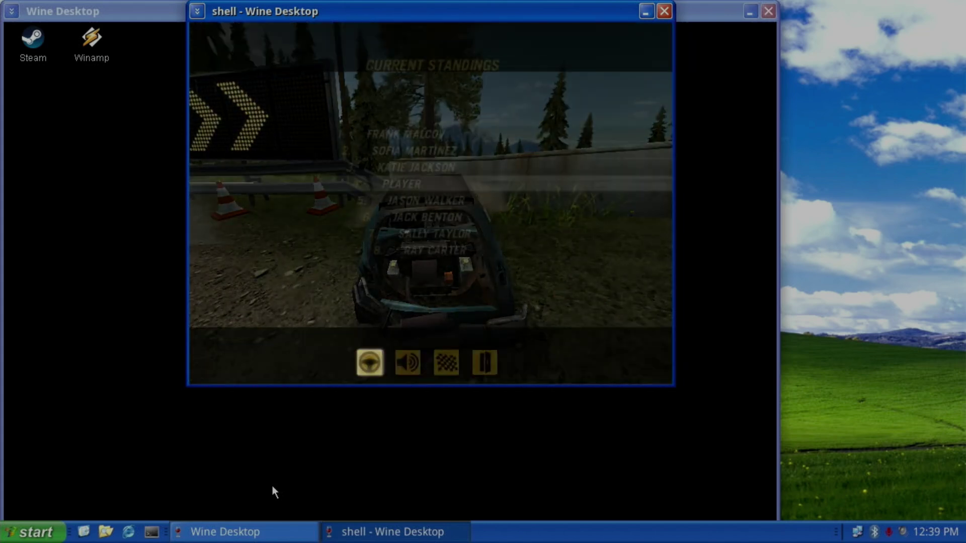
pyautogui.press('Right')
pyautogui.press('Right')
pyautogui.press('Right')
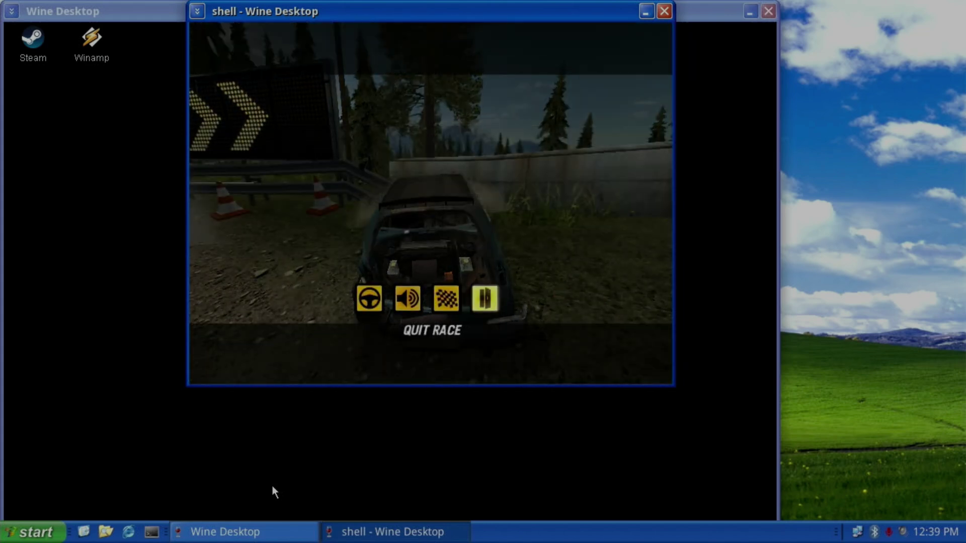
pyautogui.press('Return')
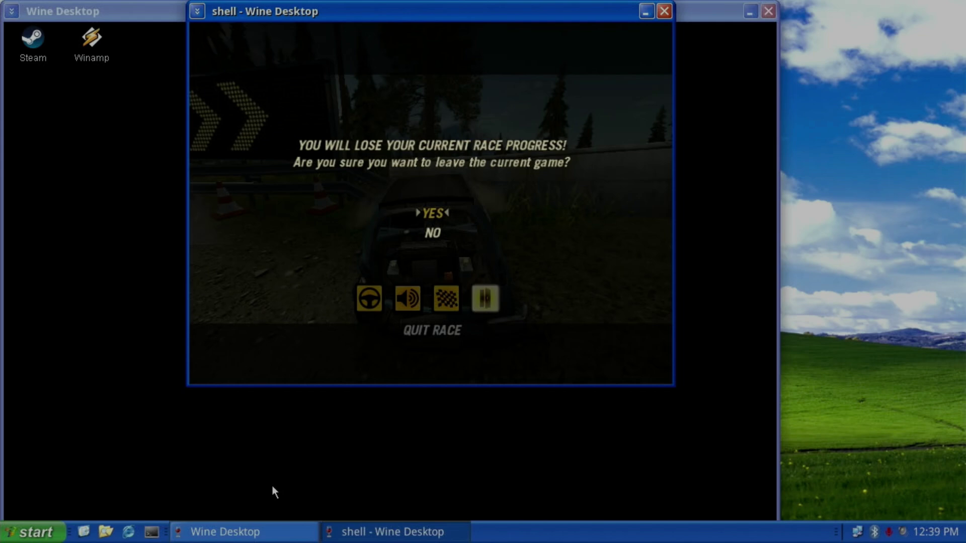
pyautogui.press('Return')
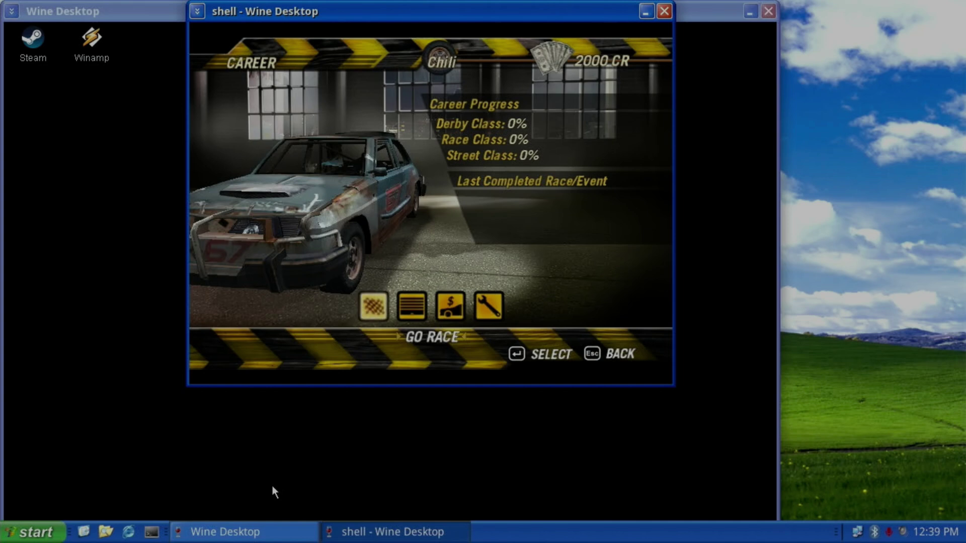
pyautogui.press('Escape')
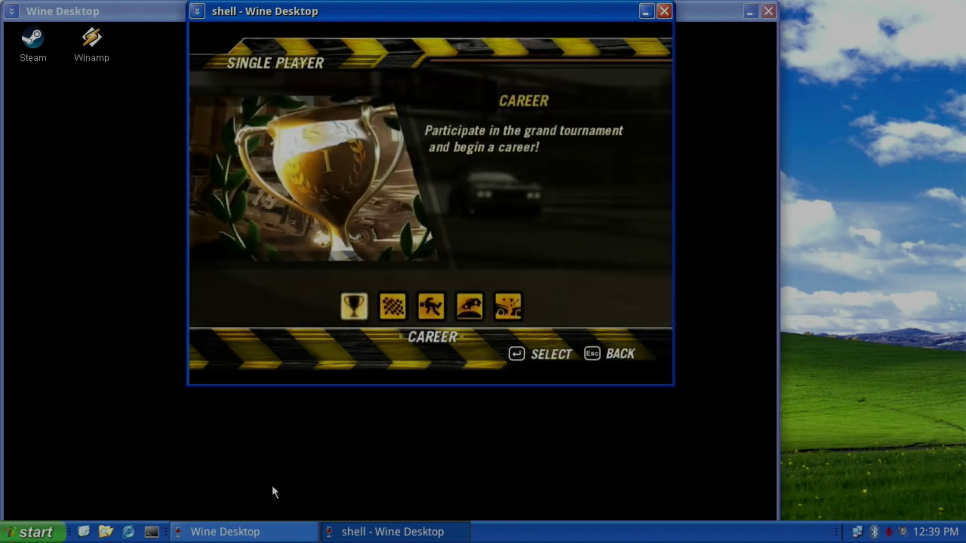
pyautogui.press('Right')
pyautogui.press('Right')
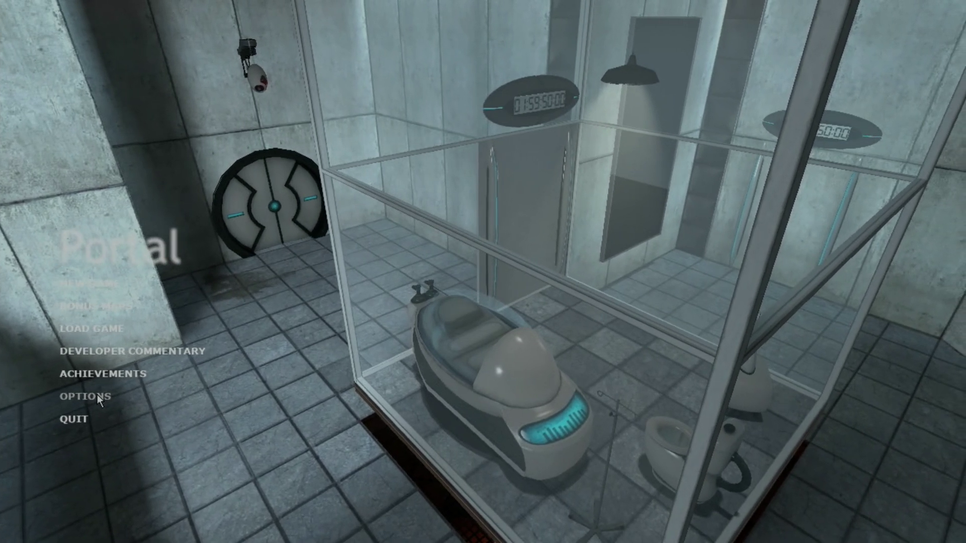
# Step: Open Portal's Options and show the Video settings
pyautogui.click(98, 395)
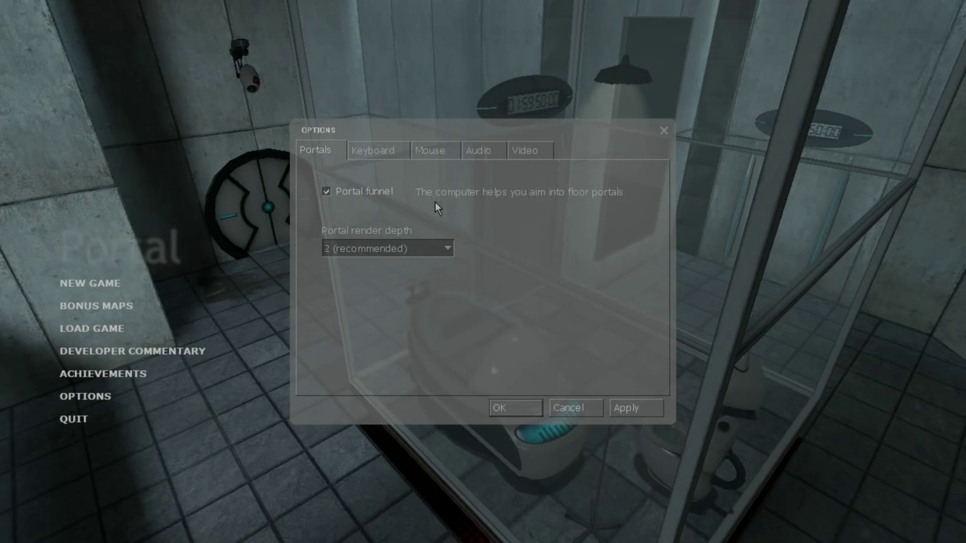
pyautogui.click(527, 148)
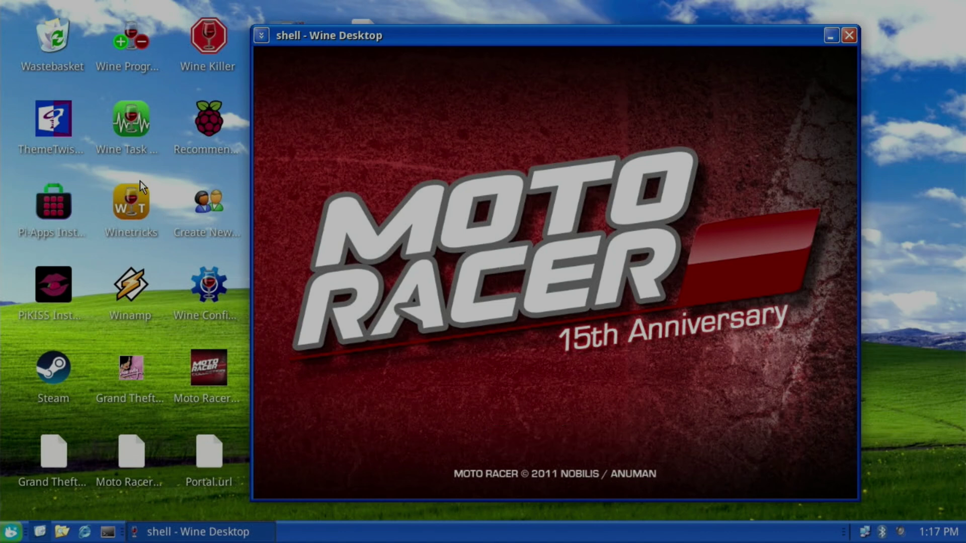
# Step: Leave the Little Wounds results, start a GP Motorcycle single race, and pause it mid-race
pyautogui.click(478, 243)
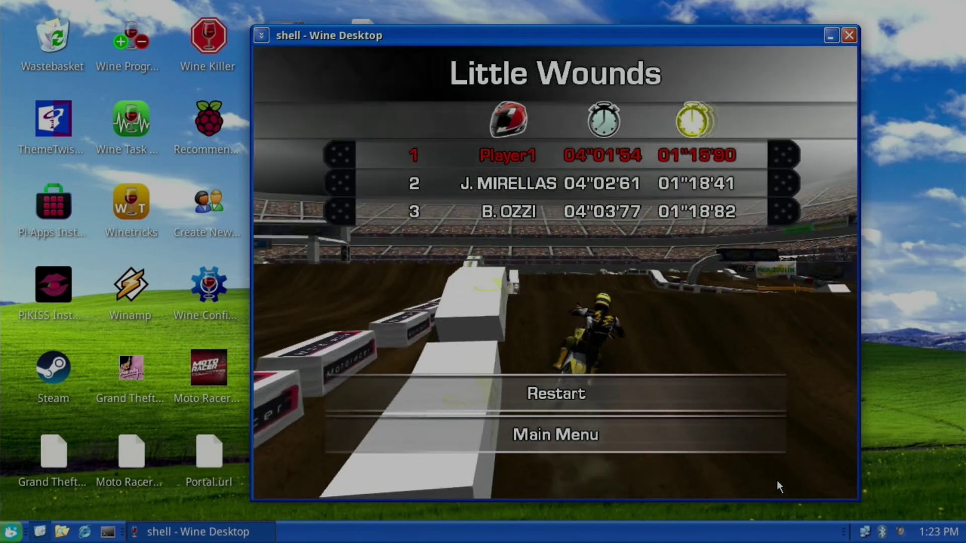
pyautogui.click(547, 444)
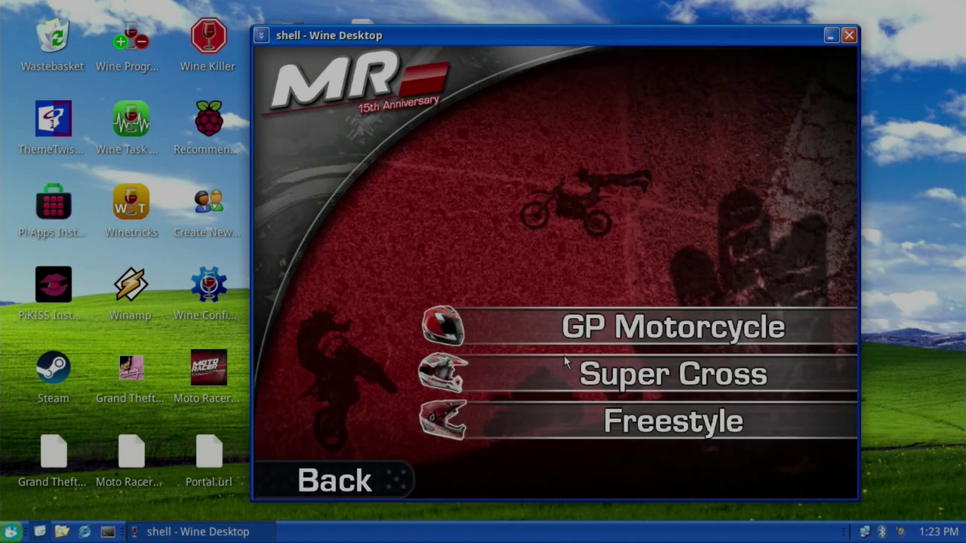
pyautogui.click(566, 328)
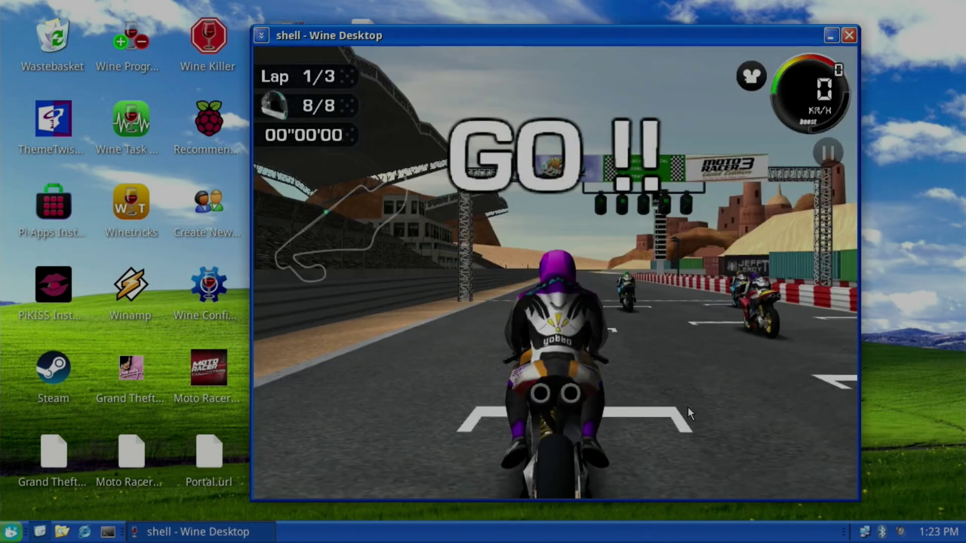
pyautogui.press('Up')
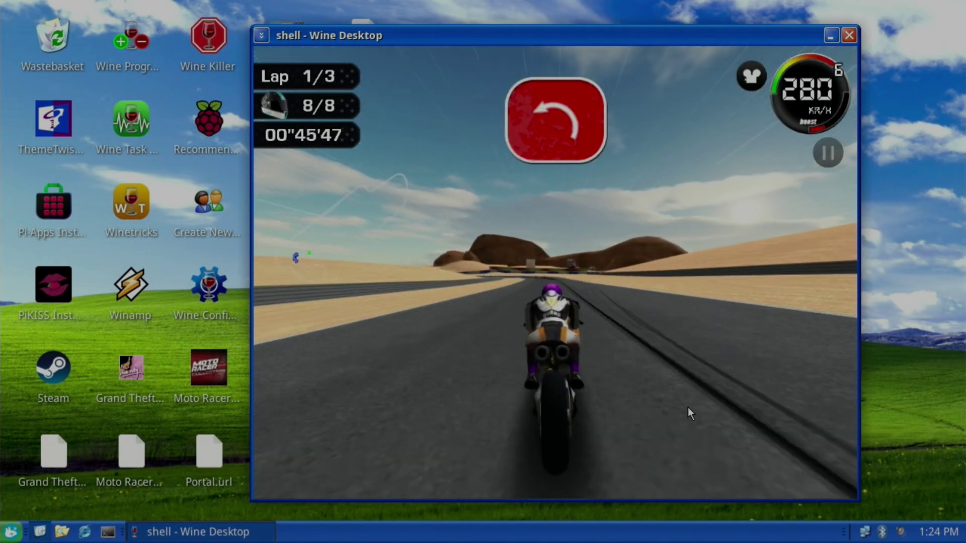
pyautogui.press('Left')
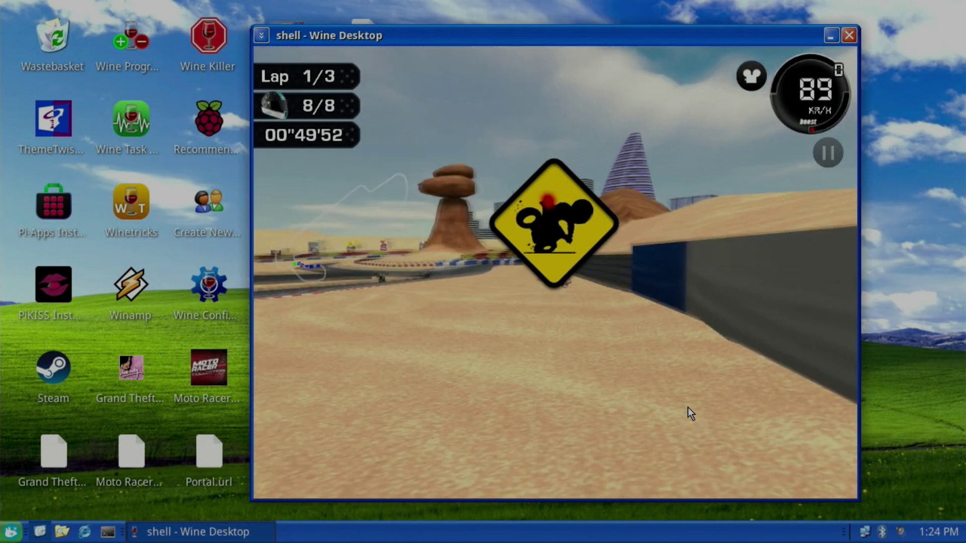
pyautogui.press('Escape')
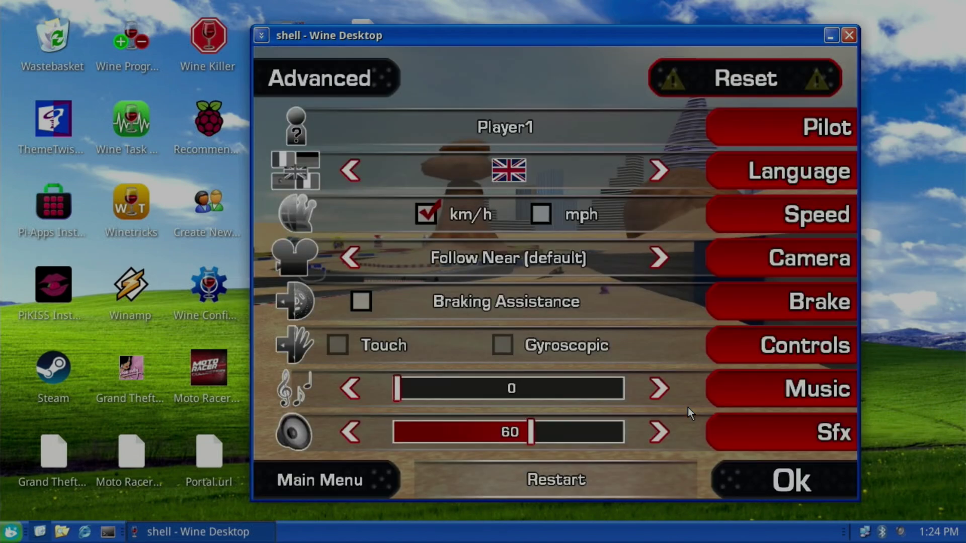
# Step: Close the Moto Racer window and search the applications menu for 'wine'
pyautogui.click(849, 36)
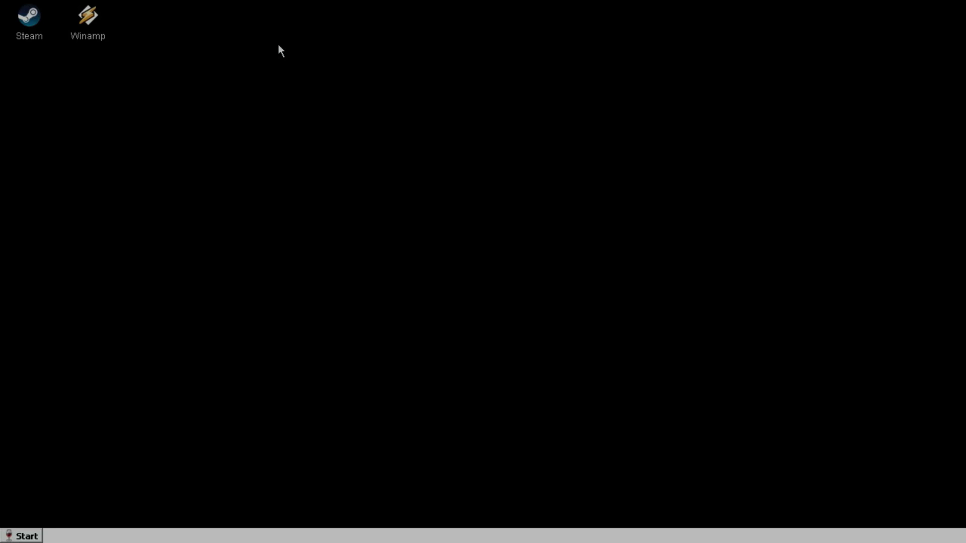
pyautogui.press('super')
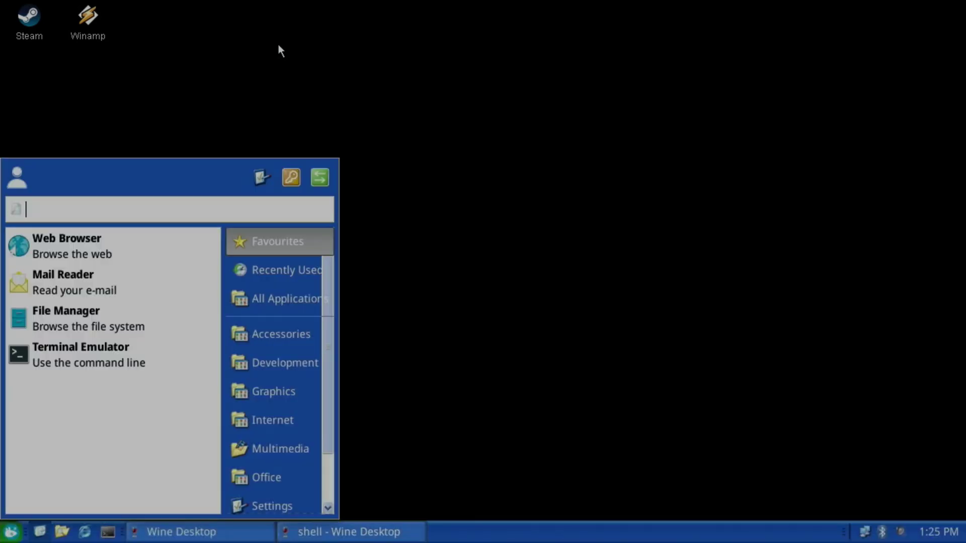
pyautogui.write('wine')
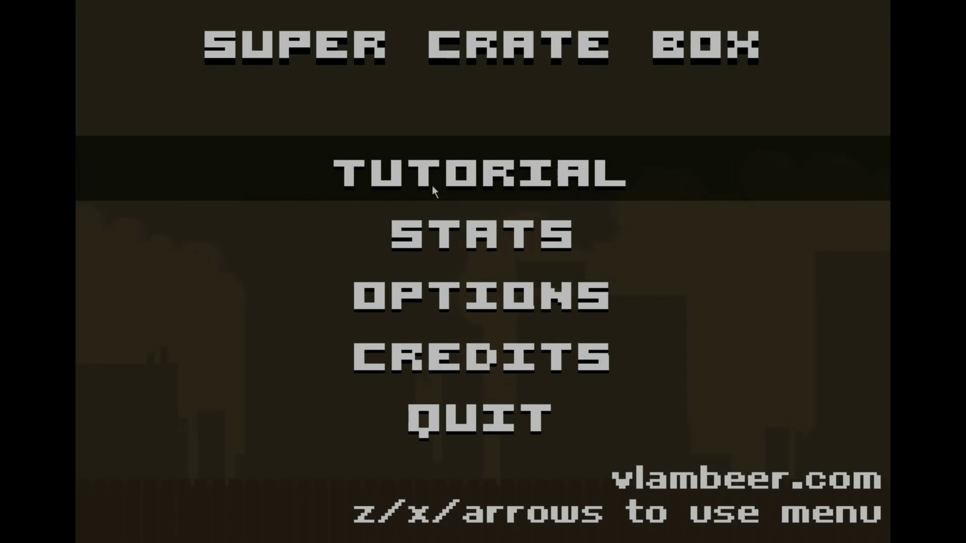
# Step: Start the tutorial and collect the crates on the floor and the middle platform
pyautogui.press('z')
pyautogui.press('Left')
pyautogui.press('Right')
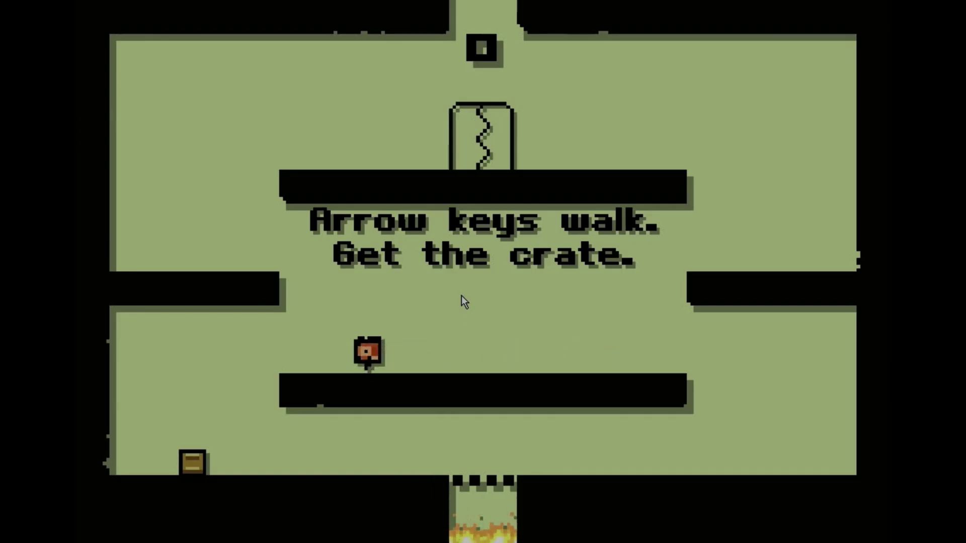
pyautogui.press('Left')
pyautogui.press('Left')
pyautogui.press('z')
pyautogui.press('Right')
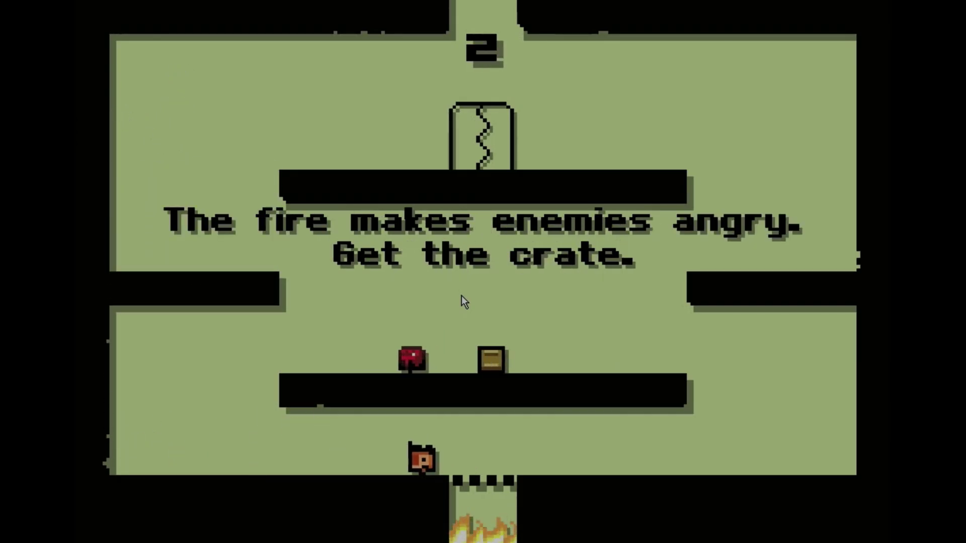
pyautogui.press('Right')
pyautogui.press('Right')
pyautogui.press('z')
pyautogui.press('Left')
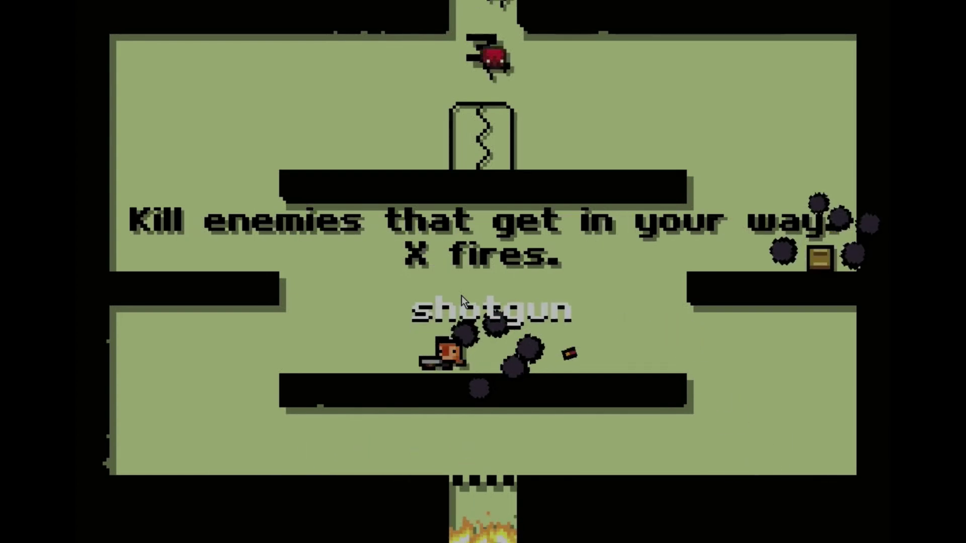
pyautogui.press('Right')
pyautogui.press('Left')
# Step: Shoot the red, green and falling enemies, then grab the crate on the right ledge
pyautogui.press('Right')
pyautogui.press('x')
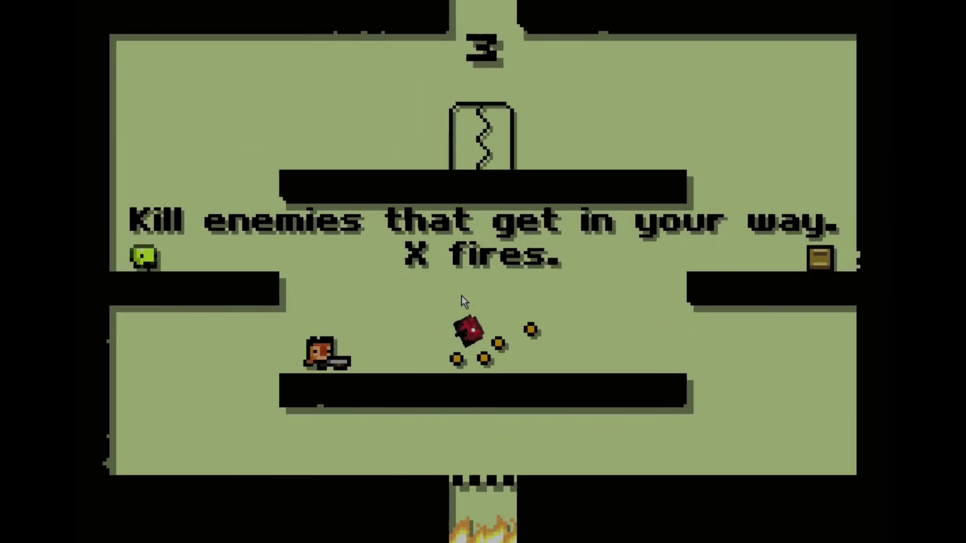
pyautogui.press('x')
pyautogui.press('Right')
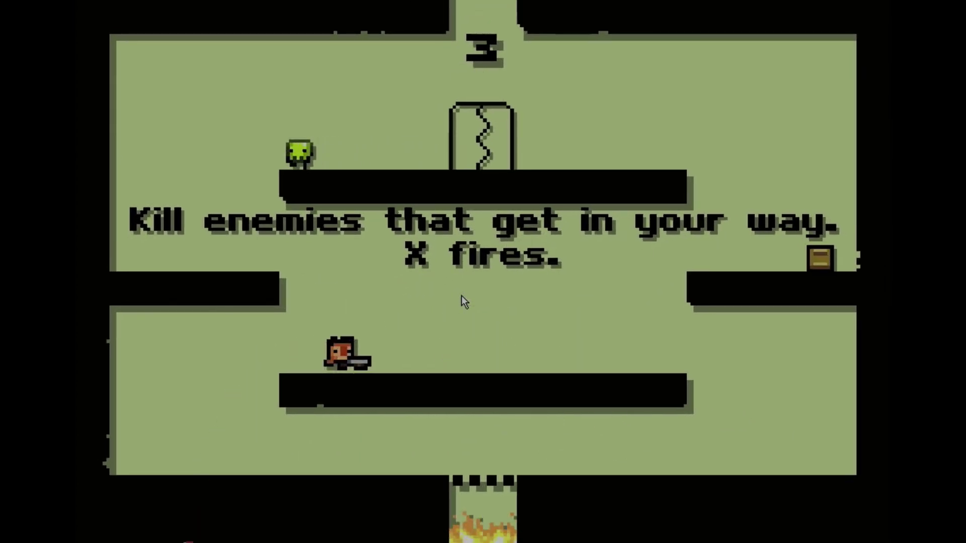
pyautogui.press('Left')
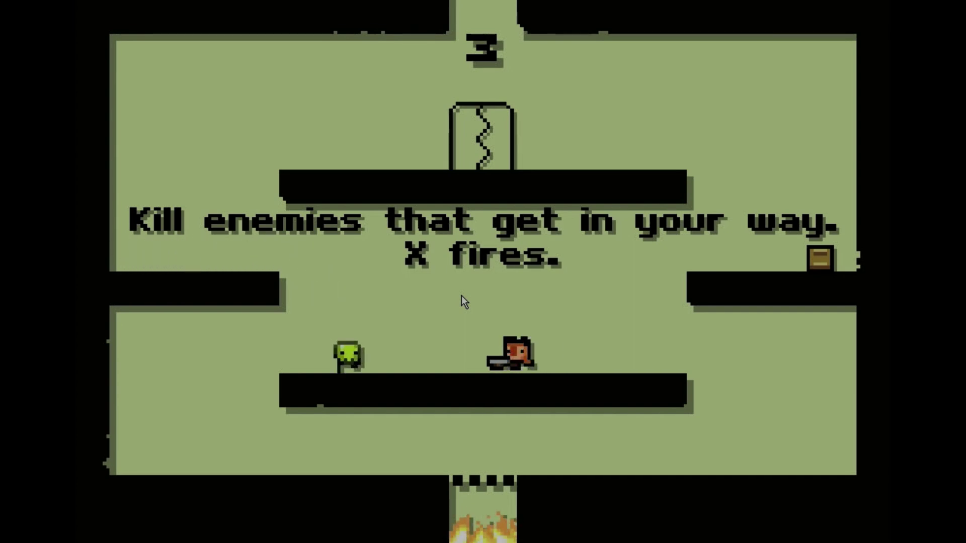
pyautogui.press('x')
pyautogui.press('Right')
pyautogui.press('Up')
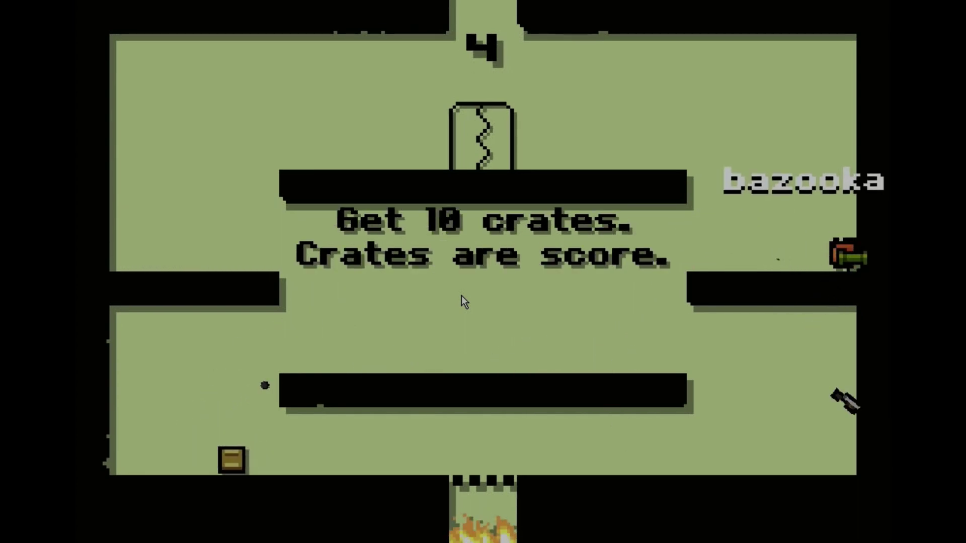
pyautogui.press('Left')
pyautogui.press('Up')
pyautogui.press('x')
# Step: Drop down for the floor crate and fire the machine gun at the enemies
pyautogui.press('Left')
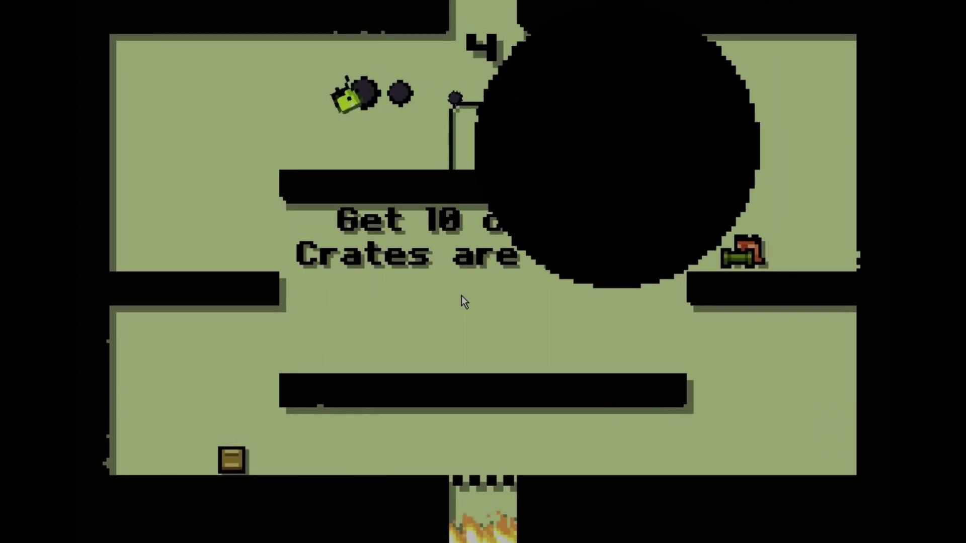
pyautogui.press('Left')
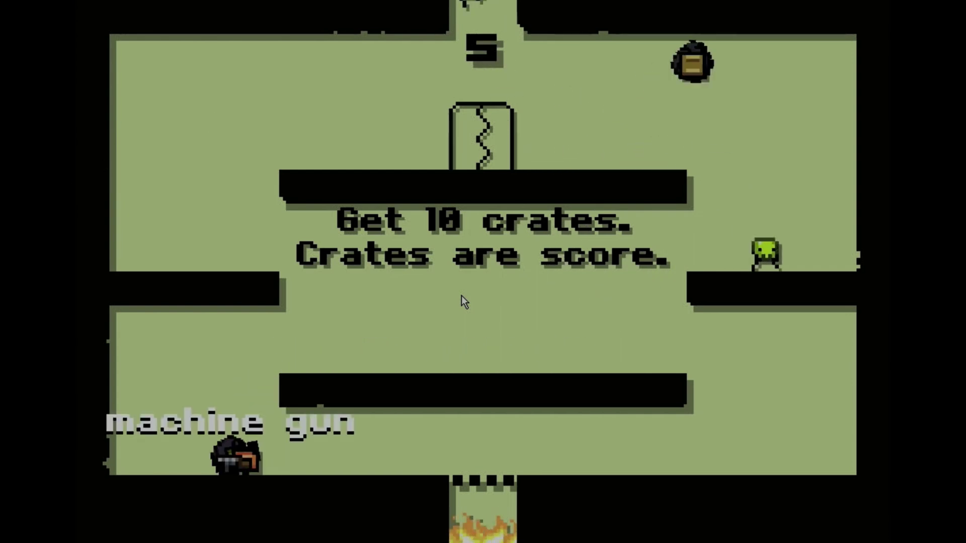
pyautogui.press('Right')
pyautogui.press('Up')
pyautogui.press('x')
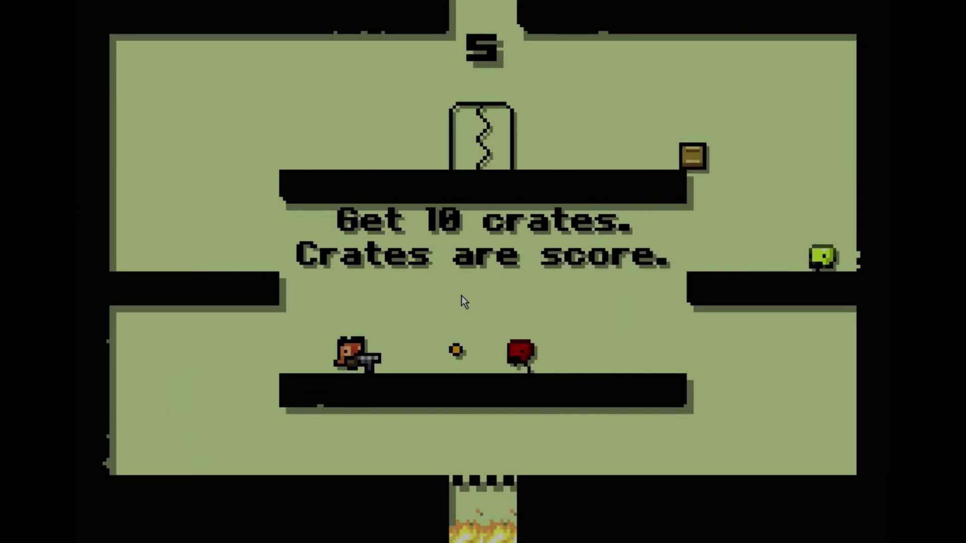
pyautogui.press('Up')
pyautogui.press('x')
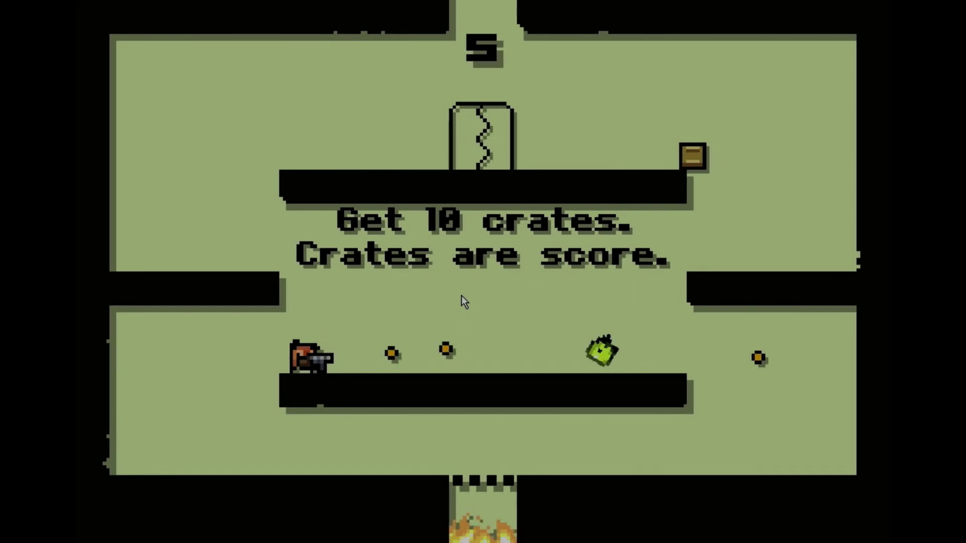
# Step: Leave the tutorial and quit Super Crate Box from the title menu
pyautogui.press('Escape')
pyautogui.press('Down')
pyautogui.press('Down')
pyautogui.press('Down')
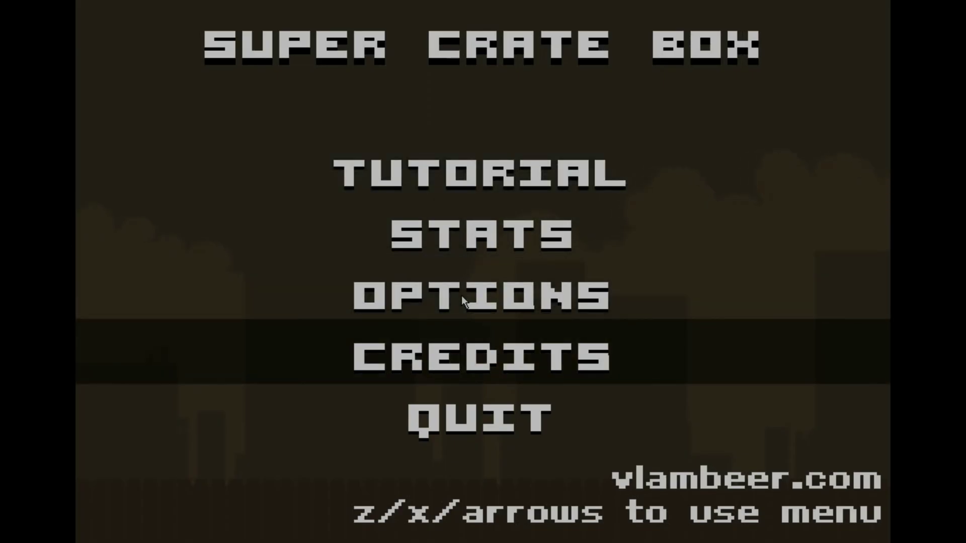
pyautogui.press('Down')
pyautogui.press('x')
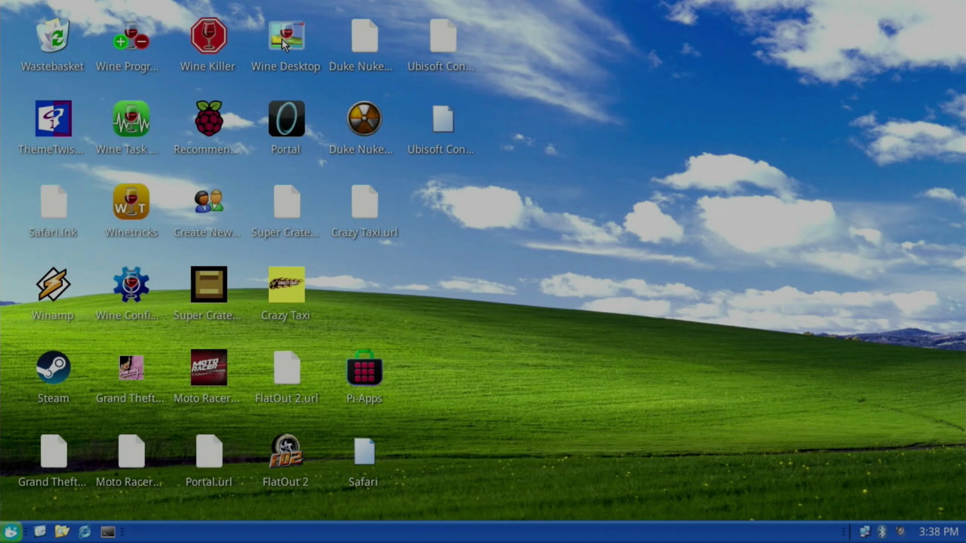
pyautogui.moveTo(282, 38)
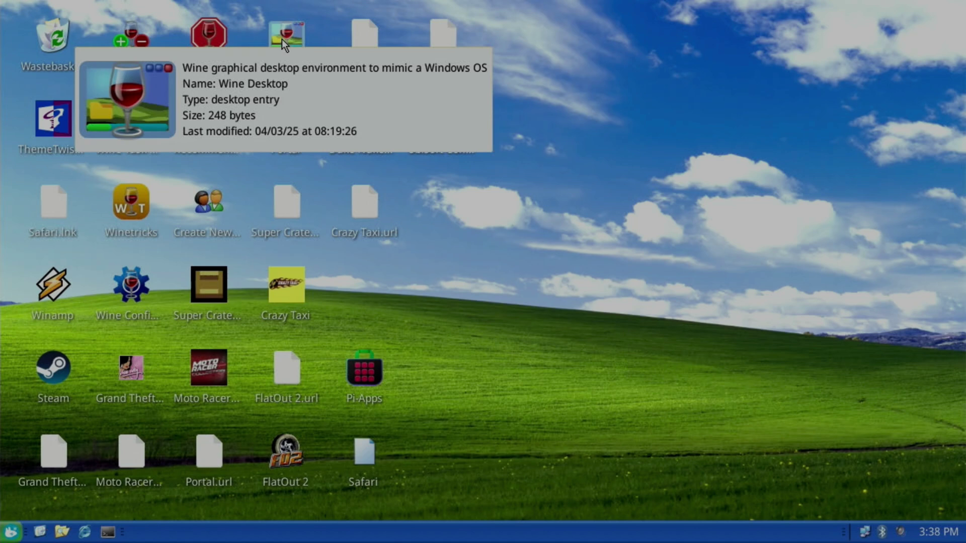